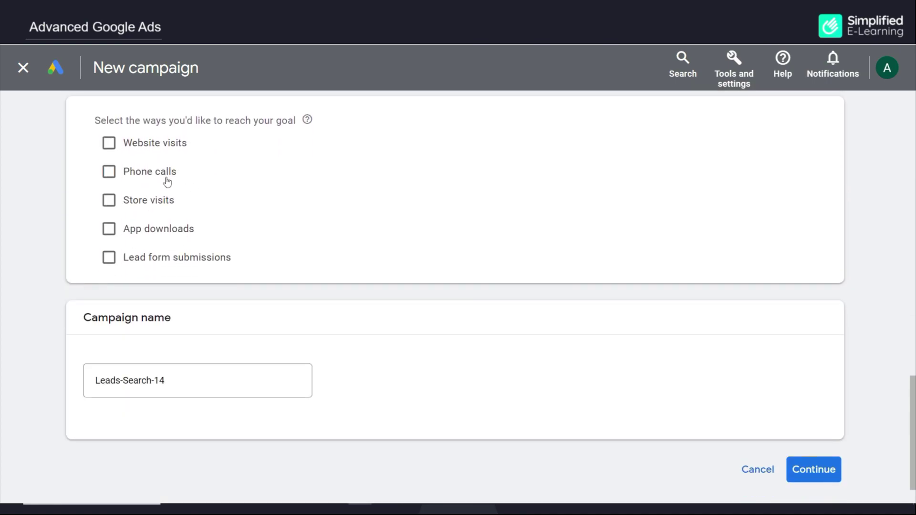
Tick Phone calls as a way to reach the Leads goal in campaign Leads-Search-14
click(109, 172)
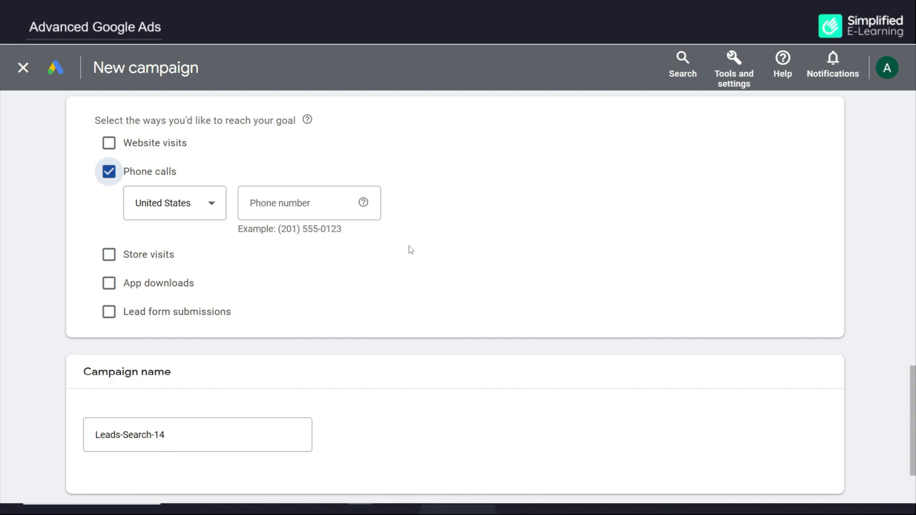
scroll(409, 250, up, 10)
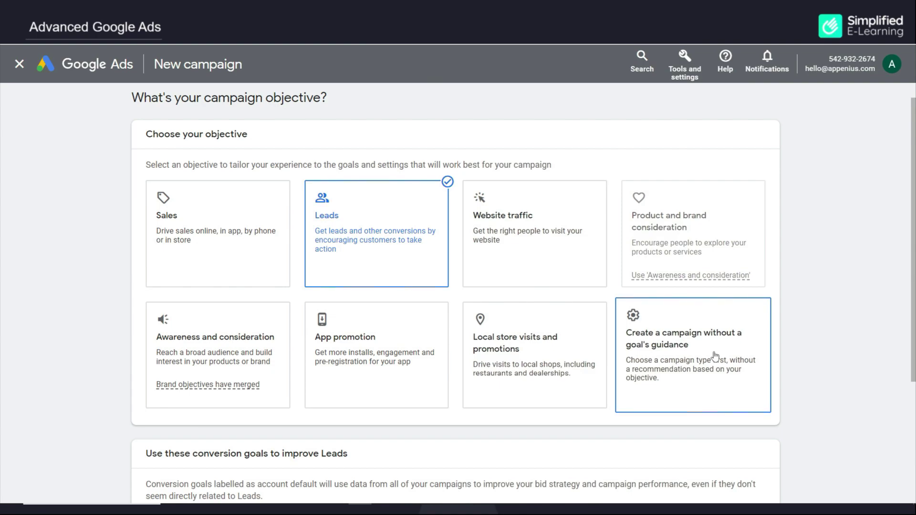
Choose the Leads objective and the Search campaign type, with phone calls as a wanted result
click(714, 355)
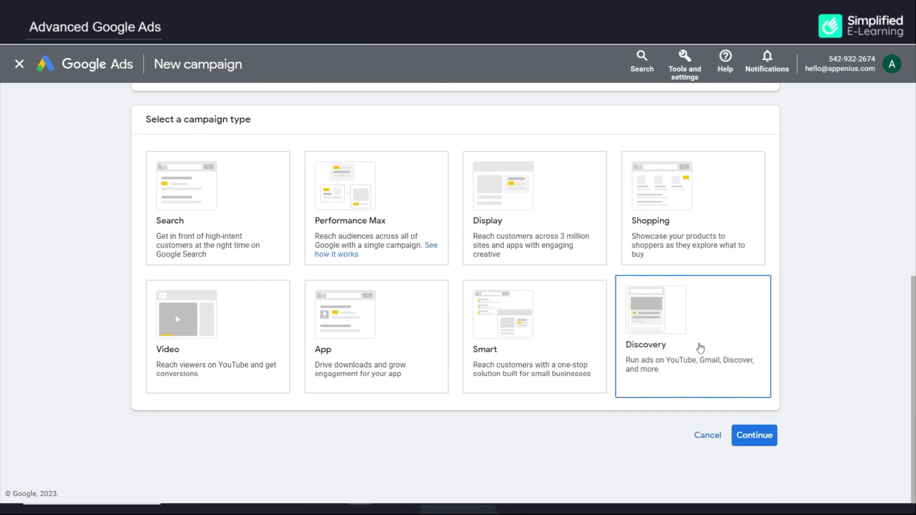
click(214, 205)
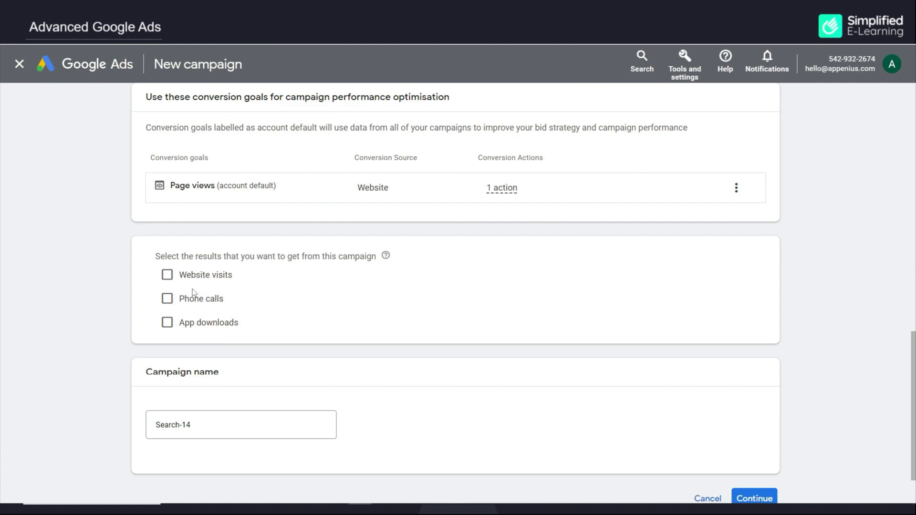
click(167, 299)
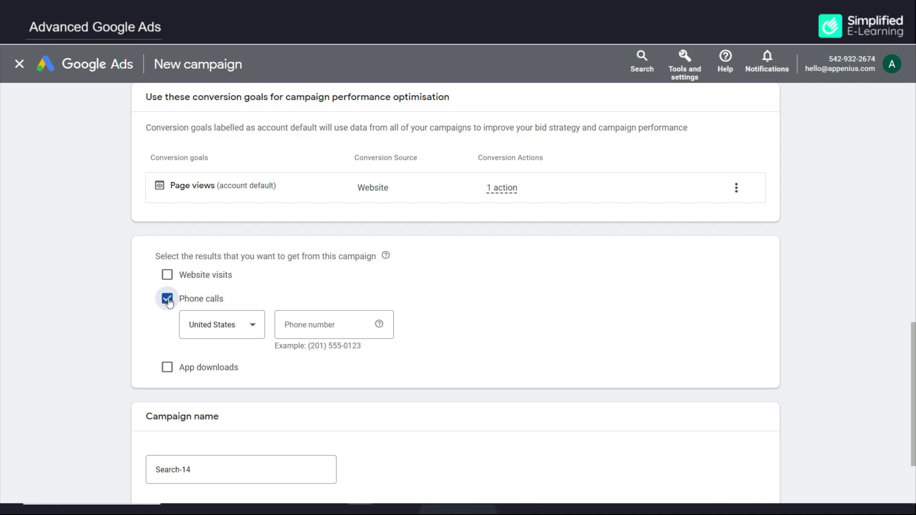
scroll(357, 267, up, 12)
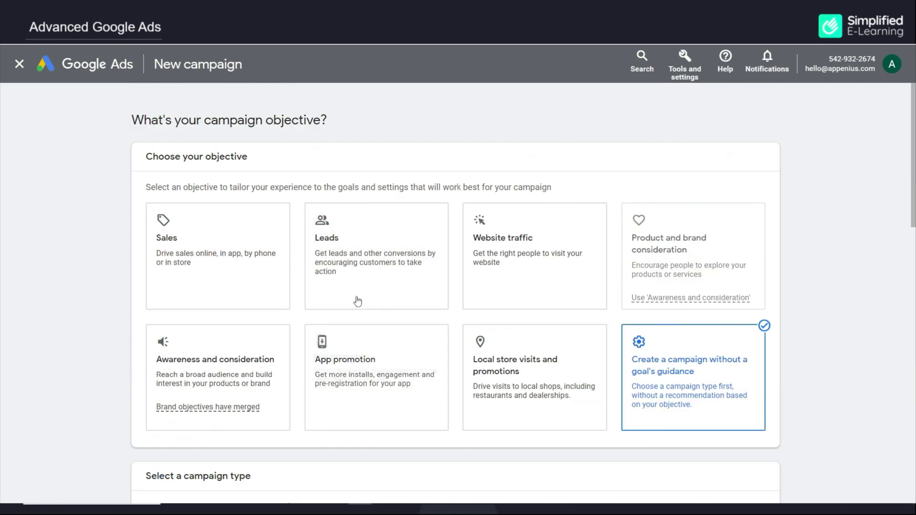
click(362, 275)
scroll(362, 275, down, 5)
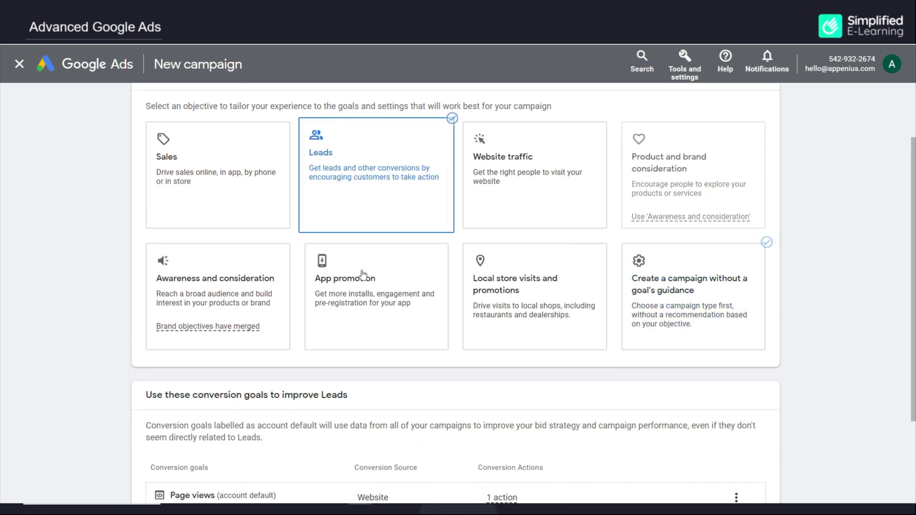
click(751, 436)
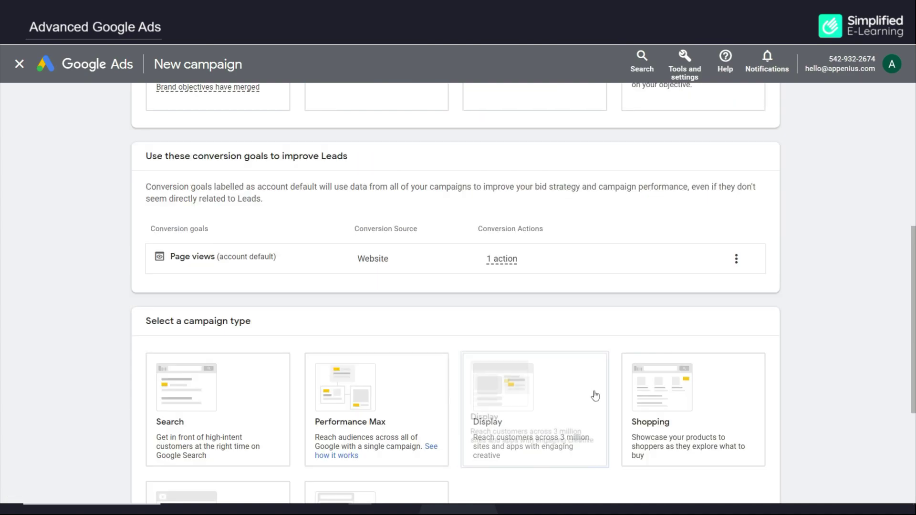
scroll(365, 394, down, 2)
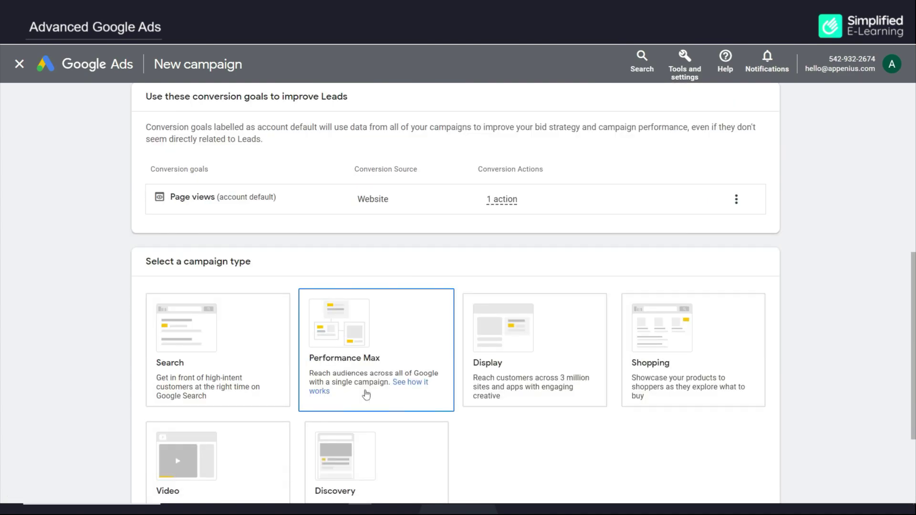
click(231, 356)
scroll(231, 356, down, 8)
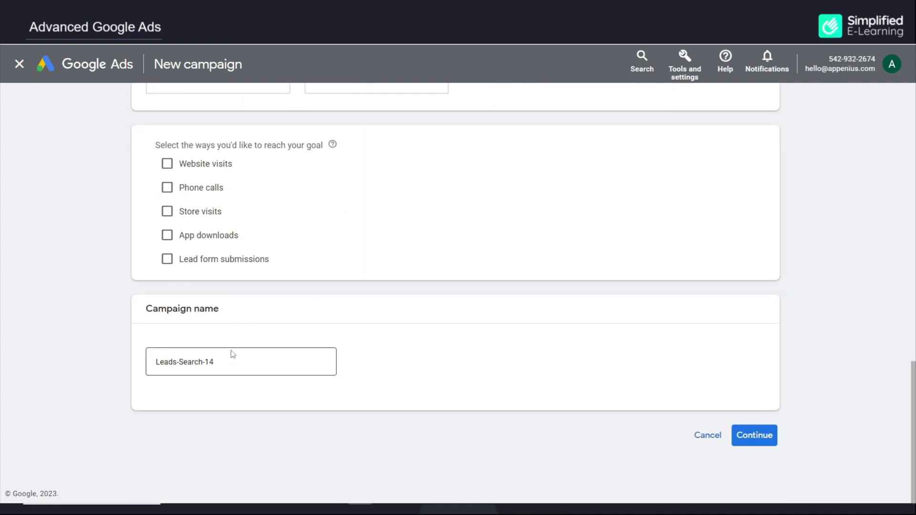
Enable phone calls with India as the country and enter the business phone number
click(167, 191)
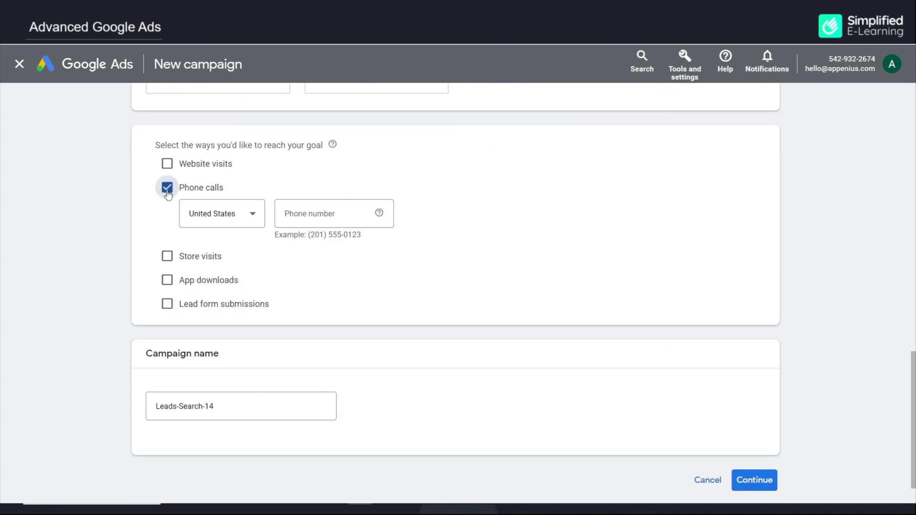
click(239, 213)
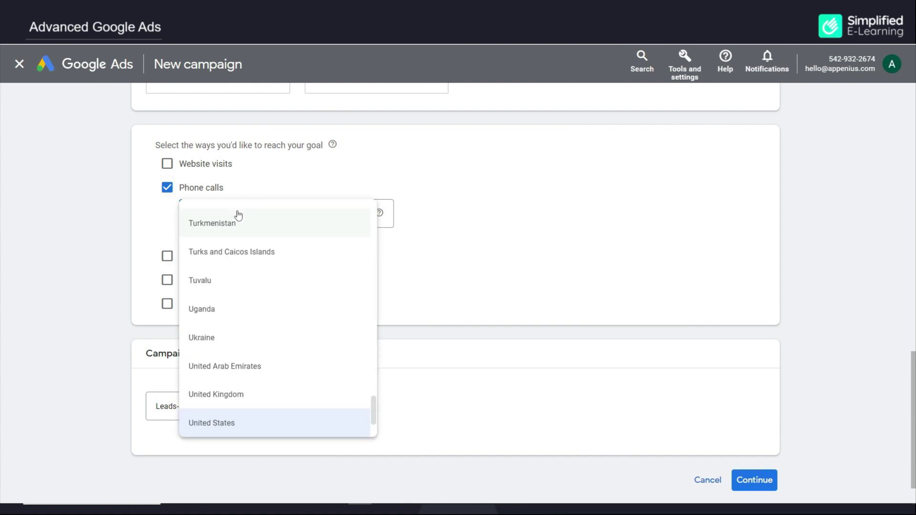
scroll(237, 213, down, 2)
scroll(228, 238, up, 20)
click(225, 246)
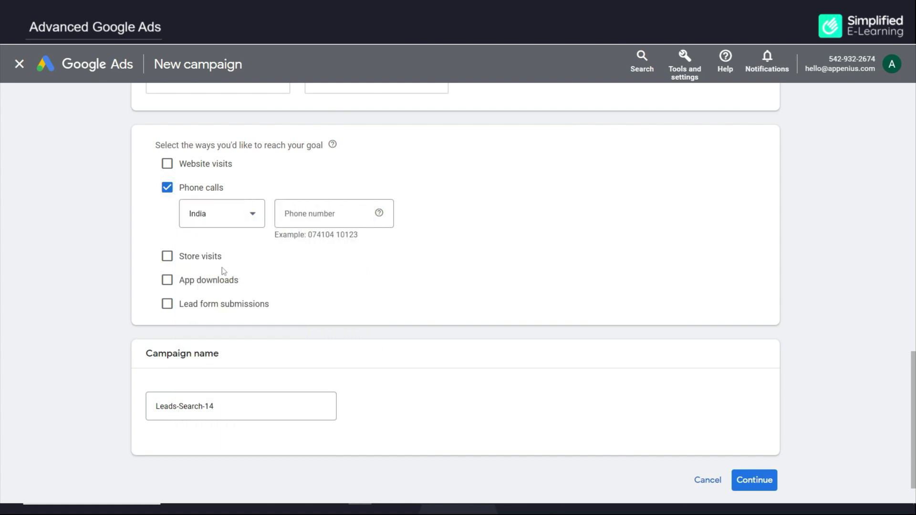
click(318, 210)
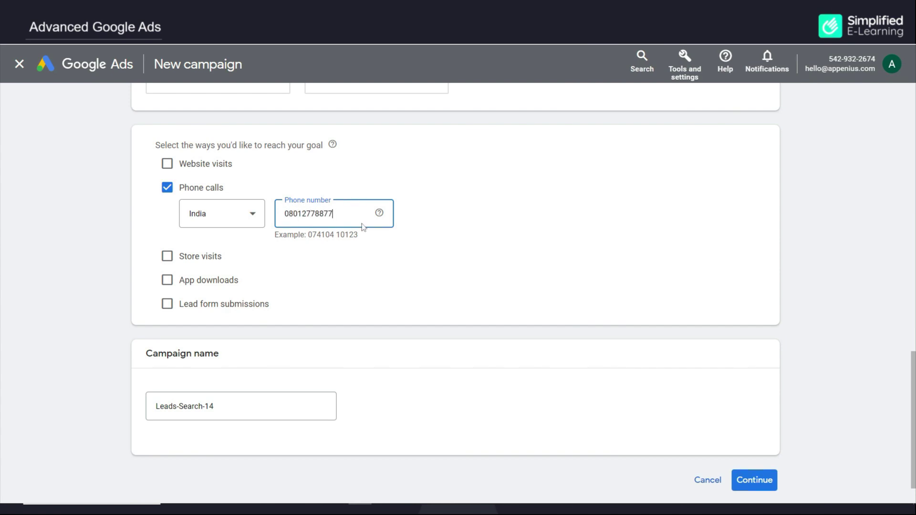
click(438, 250)
Rename the campaign to Leads-Search-call-2023 and continue to Bidding
click(230, 405)
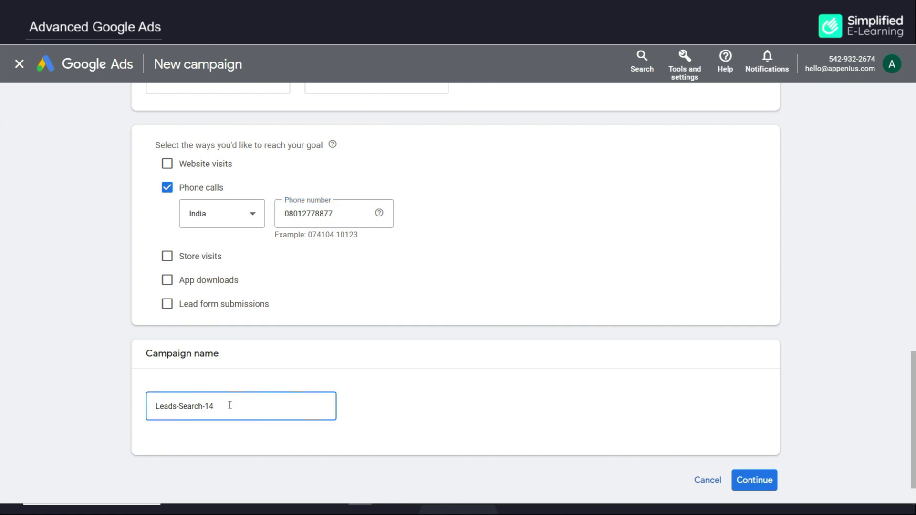
text(call-2023)
click(755, 480)
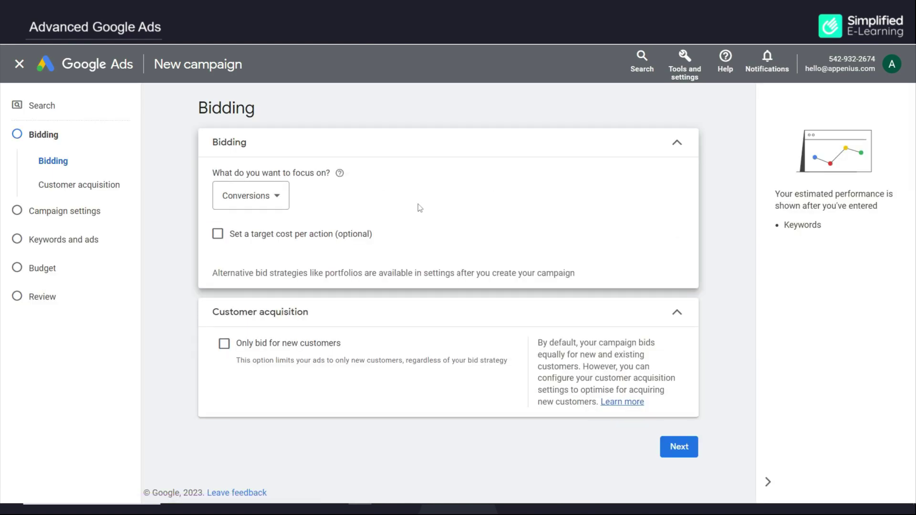
Keep Conversions selected as the bidding focus and go on to Campaign settings
click(277, 196)
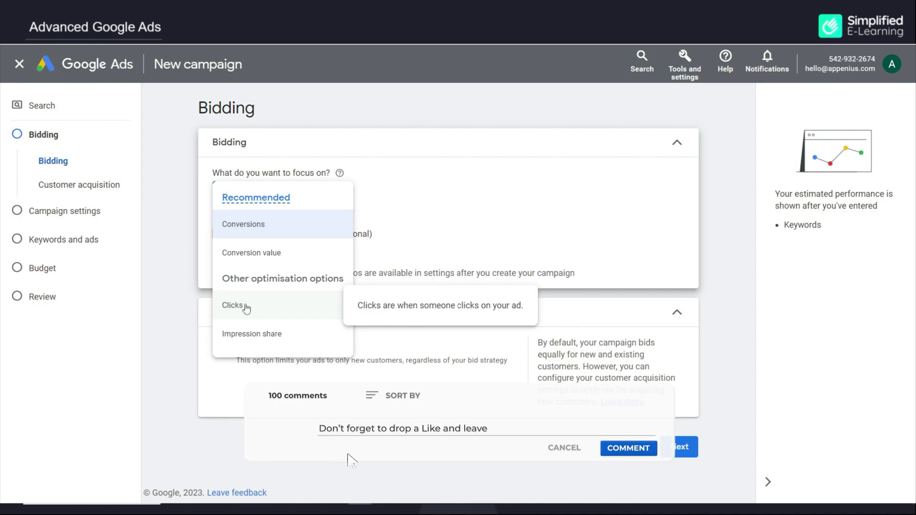
click(250, 234)
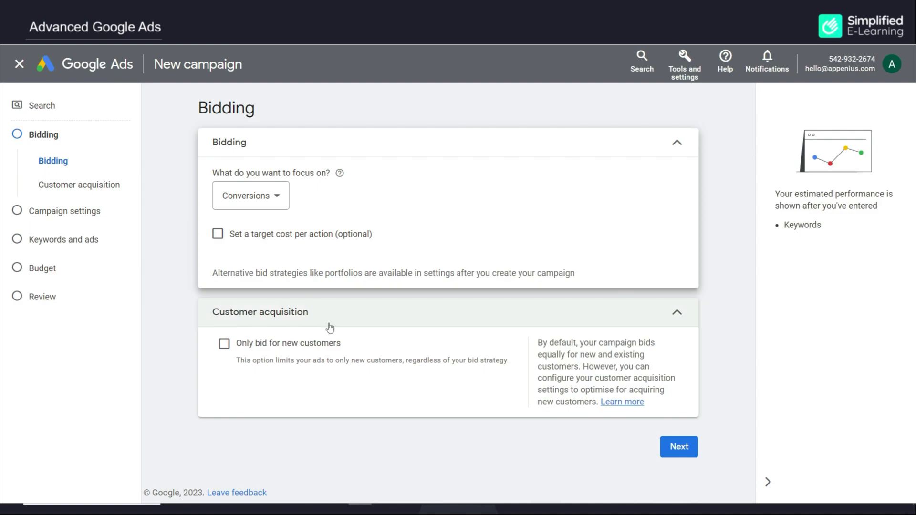
click(680, 447)
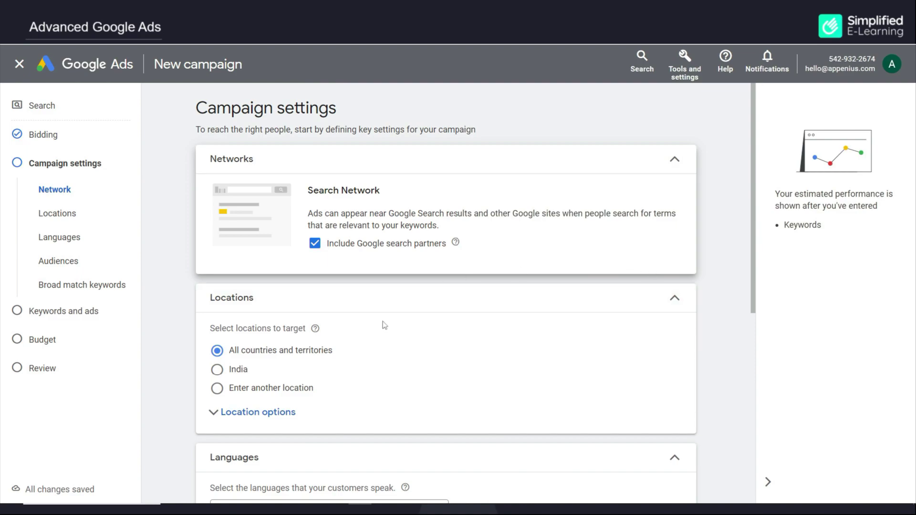
Target Bengaluru, Karnataka, India, reaching only people present in that location
click(217, 389)
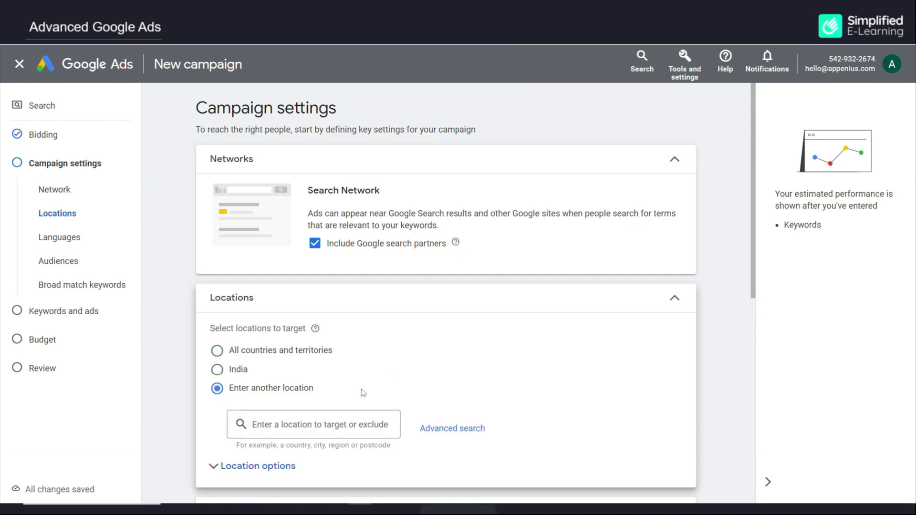
click(322, 423)
text(bagalore)
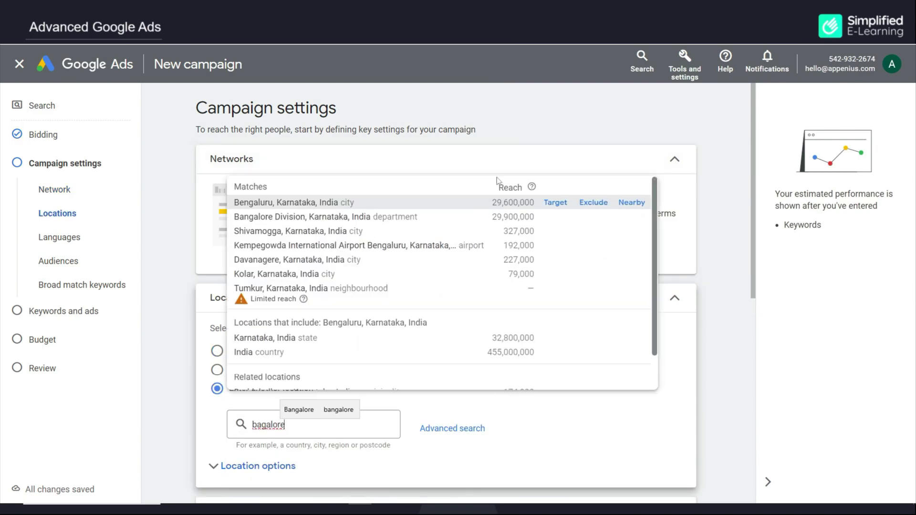
click(559, 204)
scroll(507, 313, down, 2)
click(270, 395)
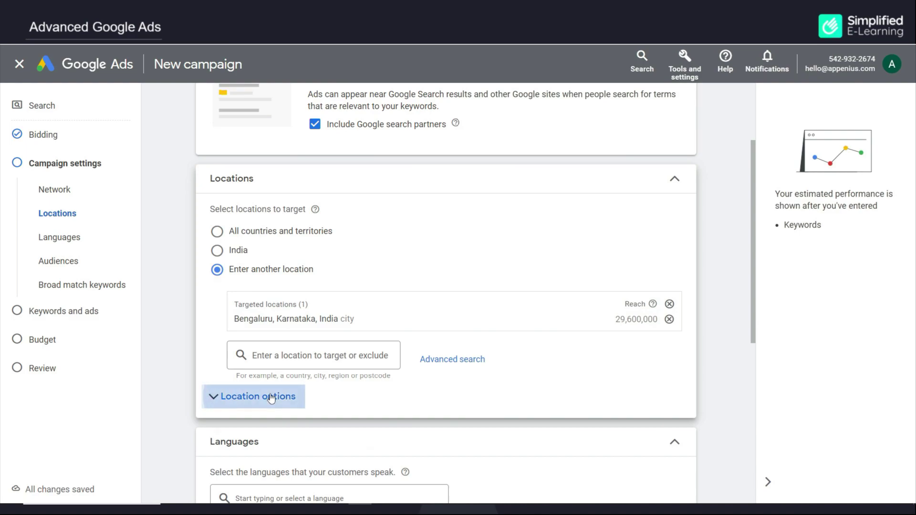
scroll(440, 282, down, 1)
scroll(439, 282, down, 2)
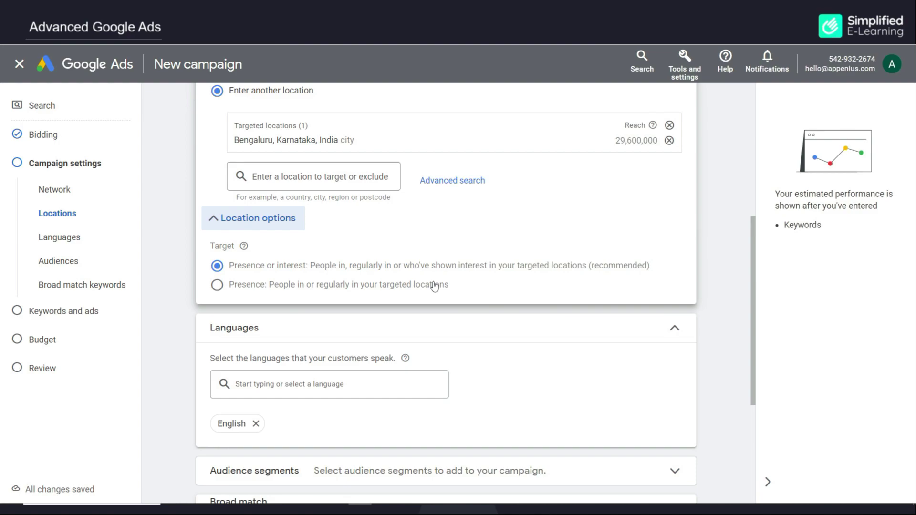
click(217, 285)
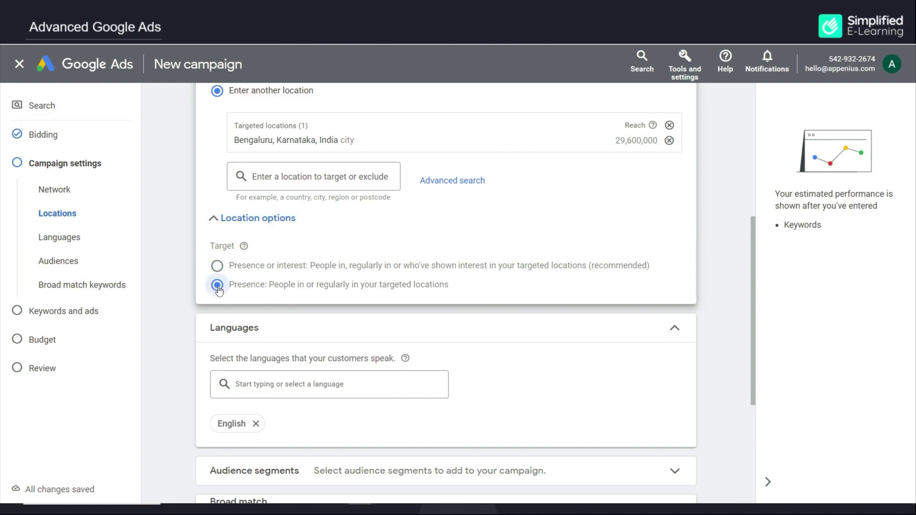
scroll(353, 337, down, 2)
scroll(353, 325, down, 2)
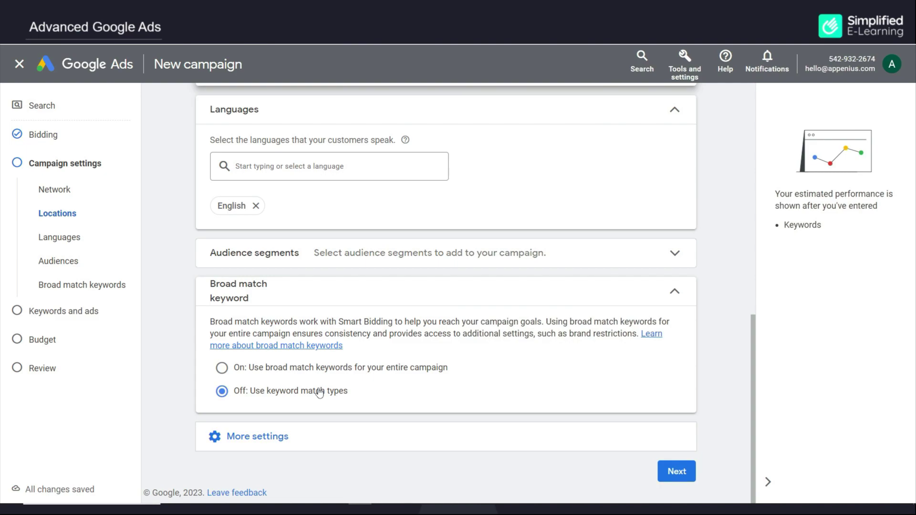
Limit the ad schedule to Mondays - Fridays and continue to Keywords and ads
click(258, 435)
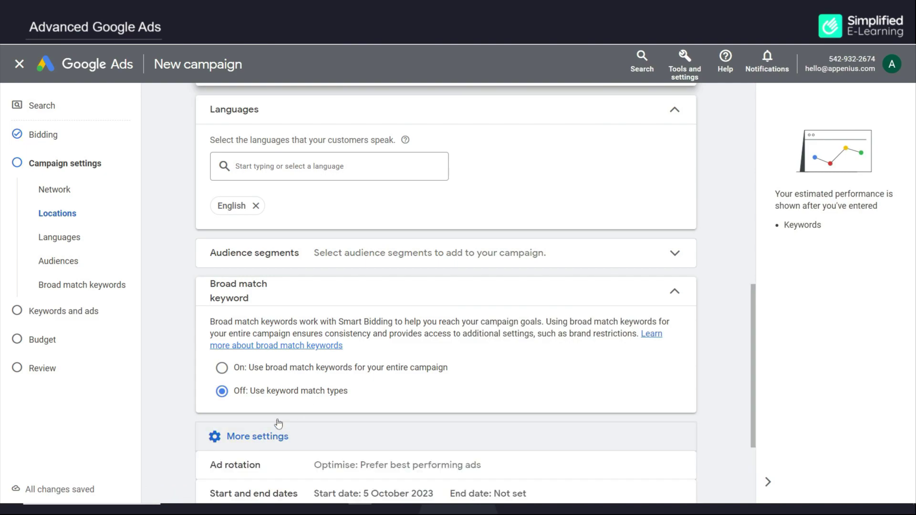
scroll(380, 363, down, 3)
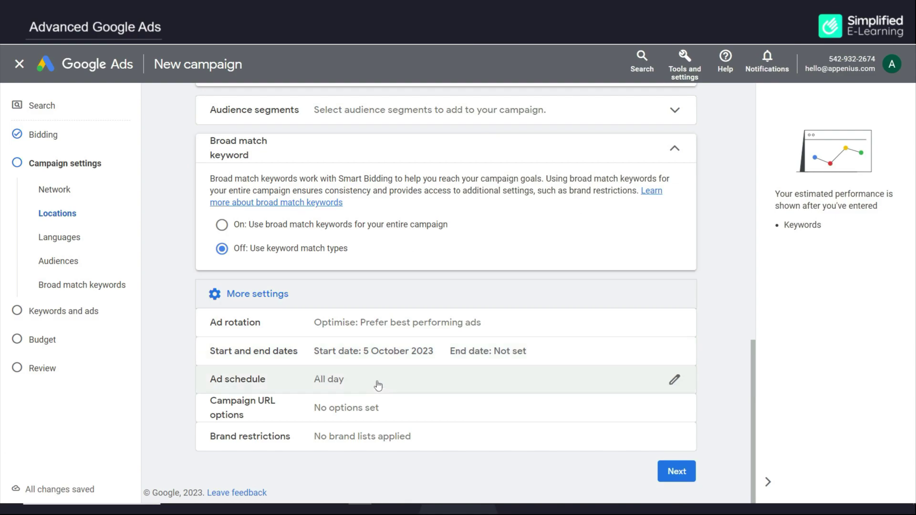
click(377, 380)
click(248, 402)
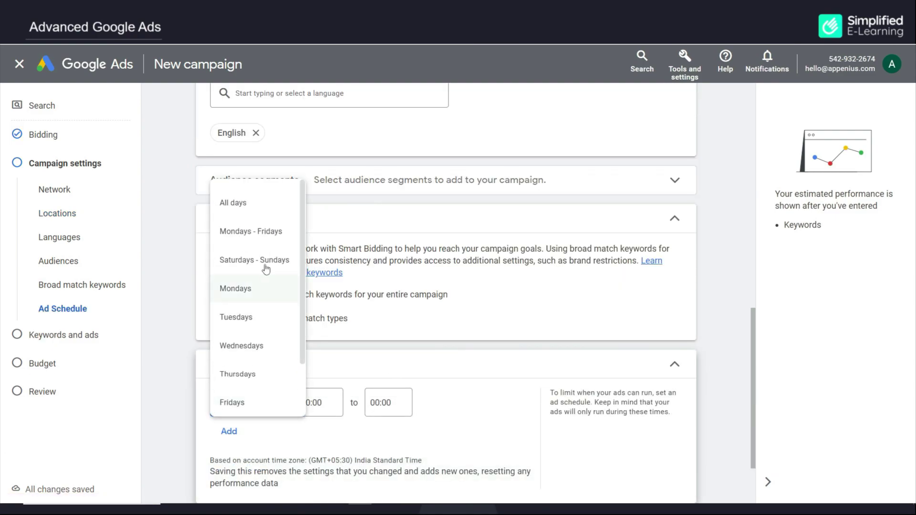
click(260, 232)
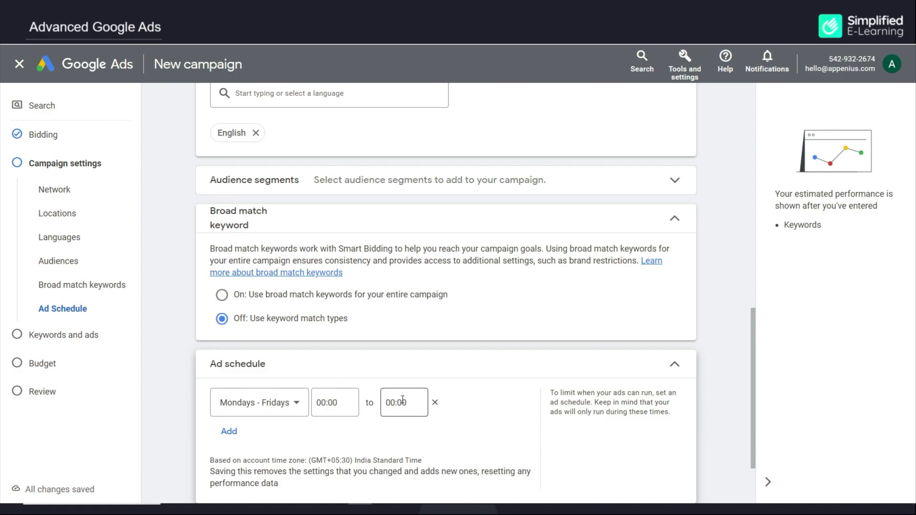
scroll(402, 400, down, 2)
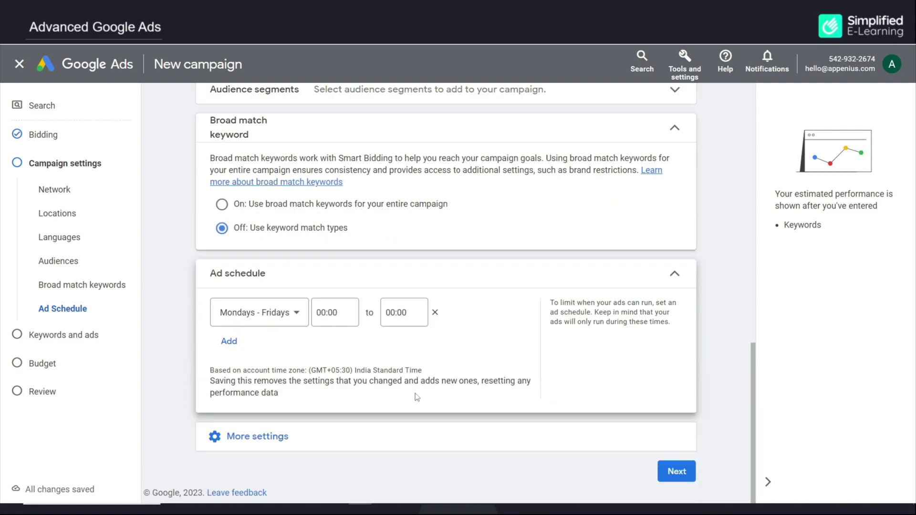
click(677, 471)
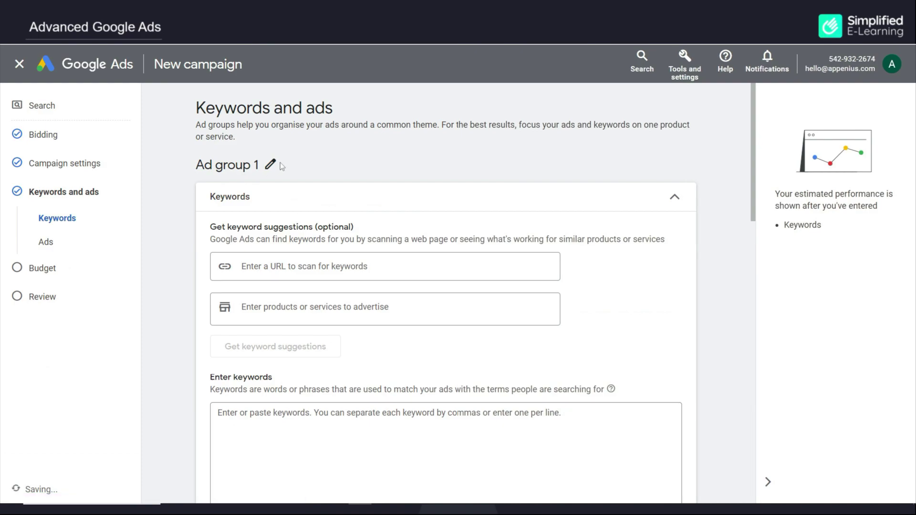
Rename the ad group to Call Ads 2023
click(271, 164)
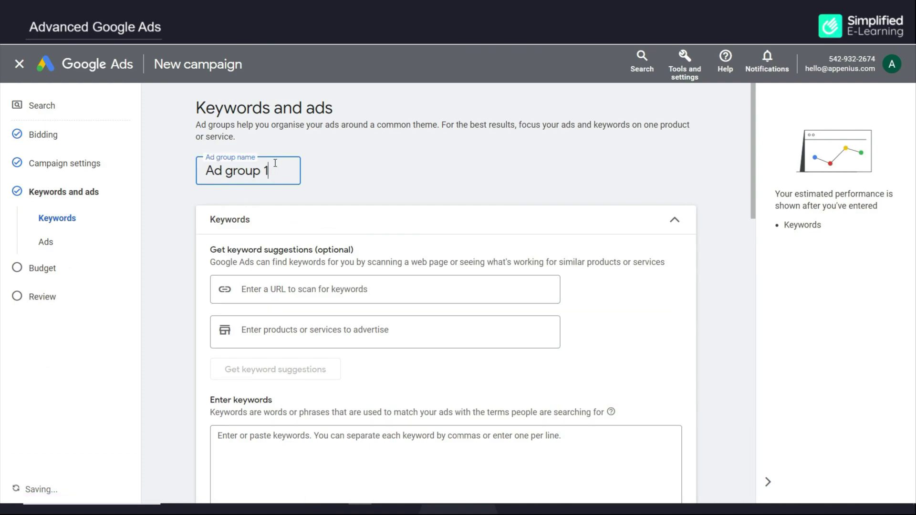
key(ctrl+a)
text(Aall Ads 2023)
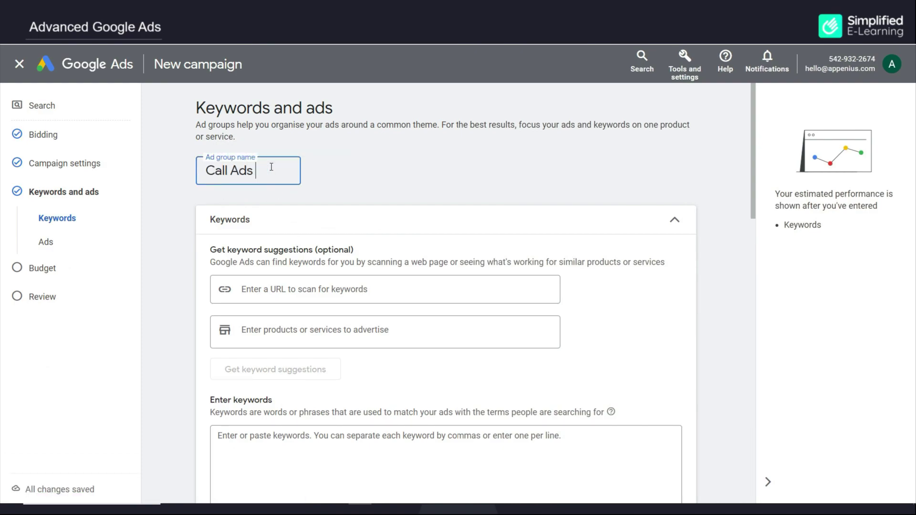
click(419, 273)
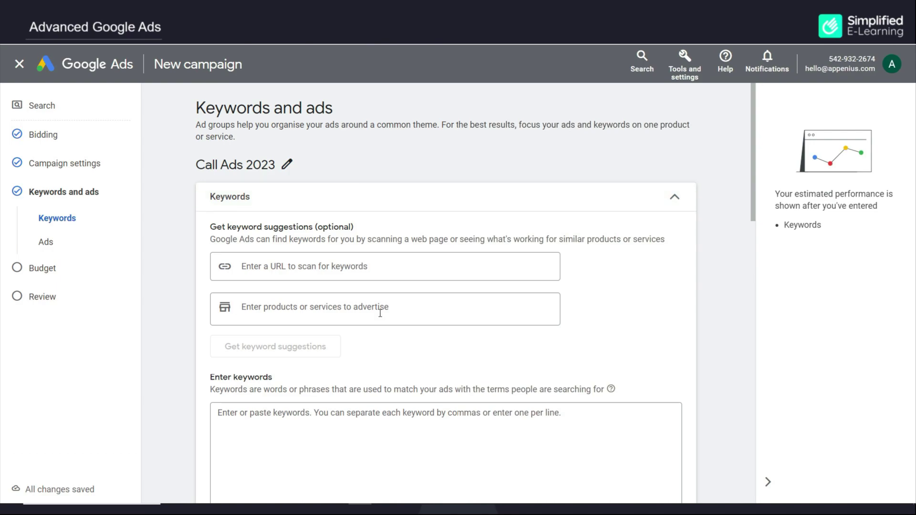
scroll(341, 393, down, 3)
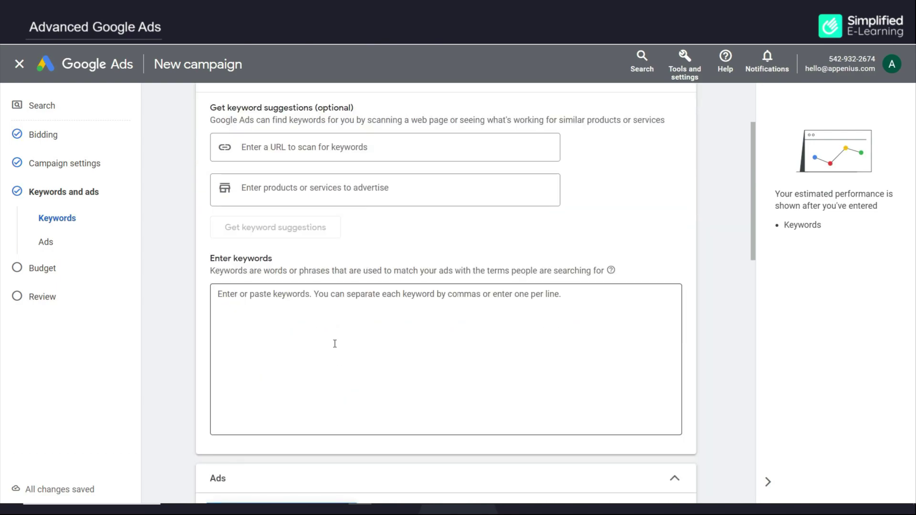
scroll(333, 343, up, 3)
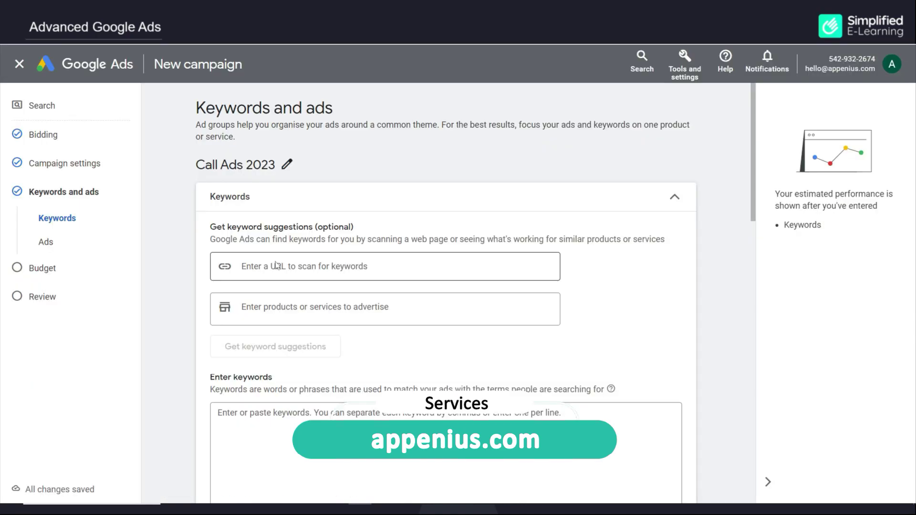
click(277, 264)
text(https://appenius.com/)
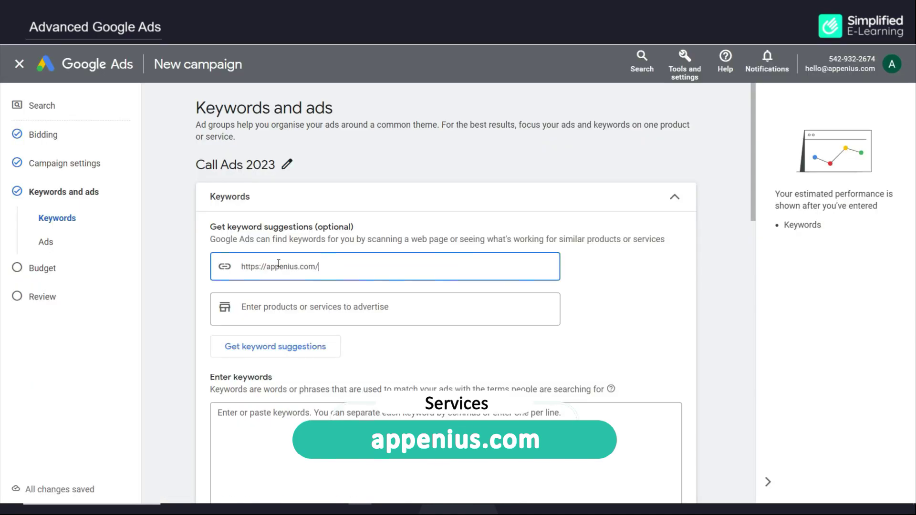
click(267, 348)
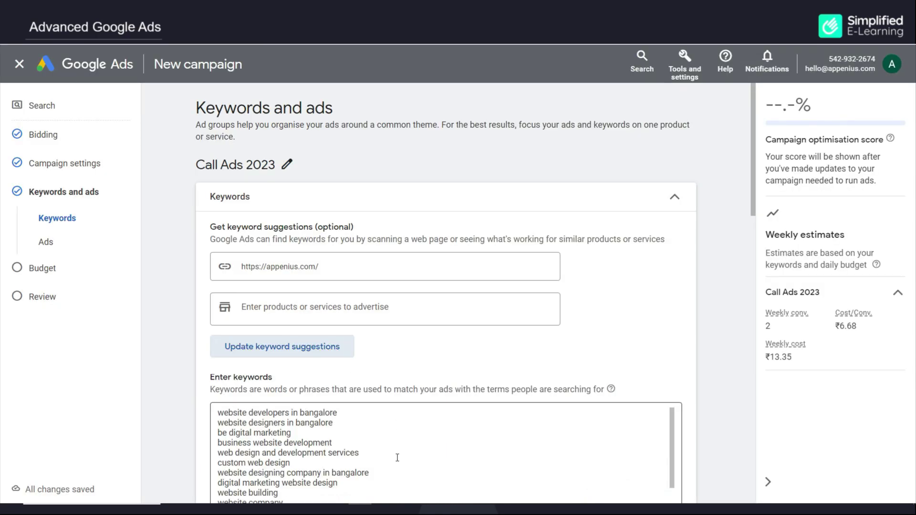
scroll(398, 458, down, 1)
scroll(397, 458, up, 1)
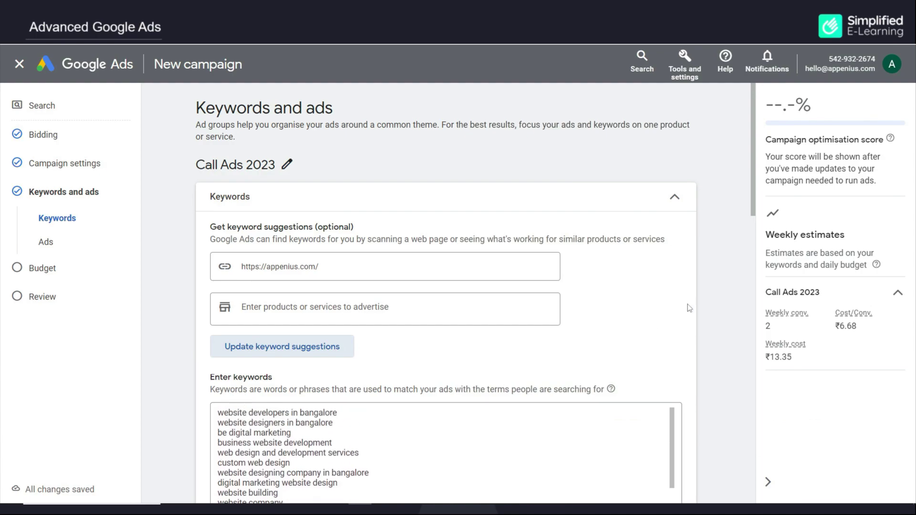
scroll(683, 309, down, 3)
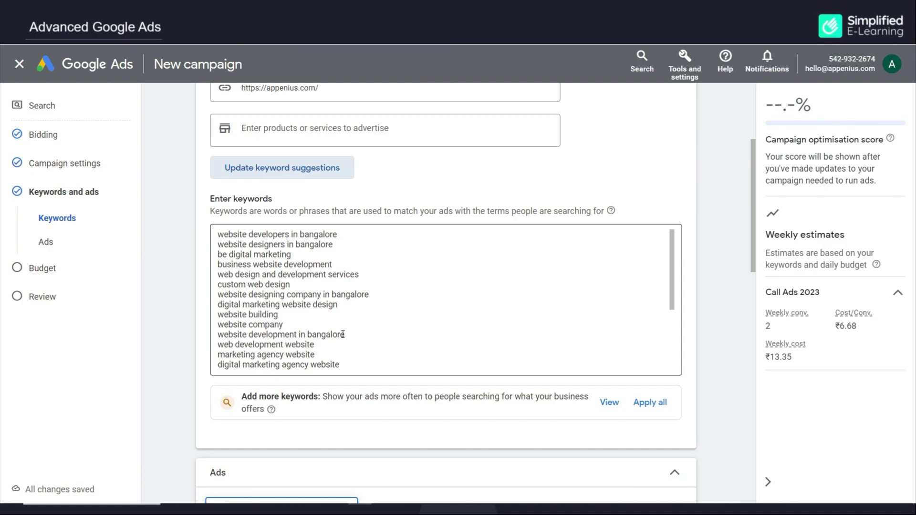
Replace the keyword list with the nine quoted keywords copied from the Notepad file
key(alt+Tab)
drag(635, 254, 450, 184)
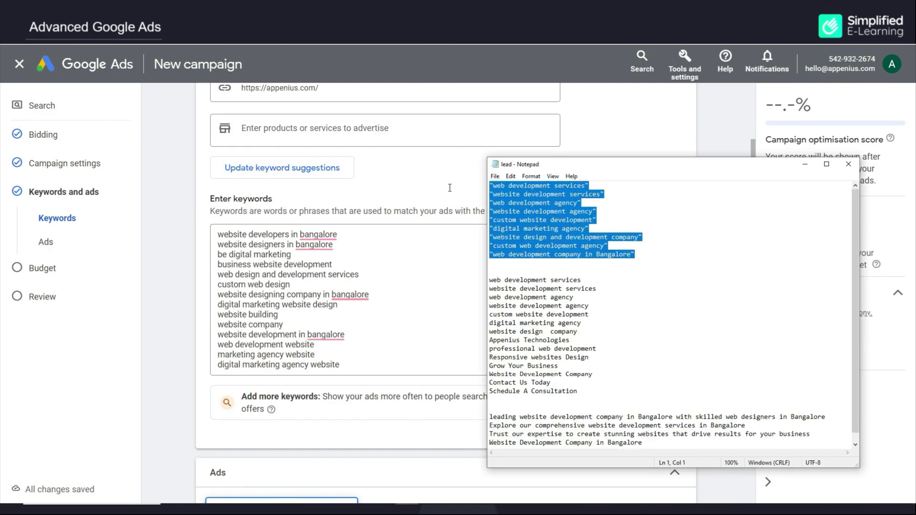
key(ctrl+c)
click(348, 343)
key(ctrl+a)
key(ctrl+v)
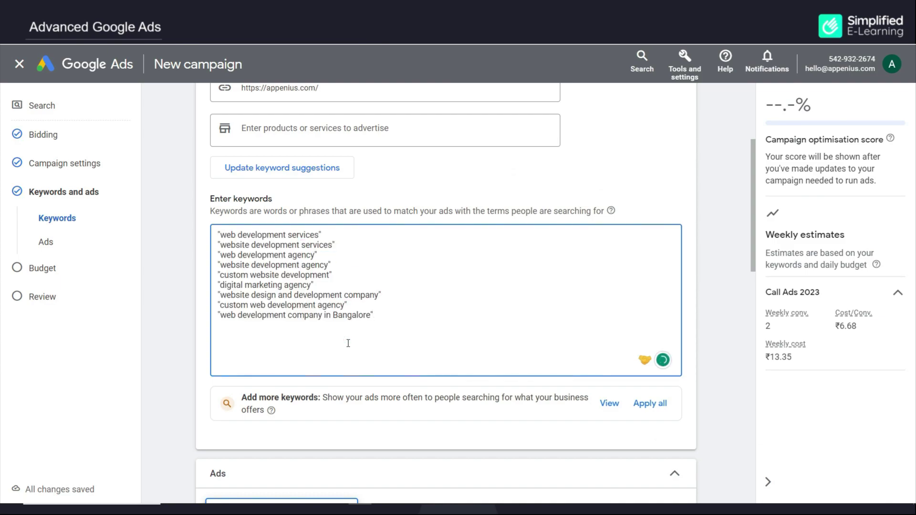
scroll(343, 336, down, 5)
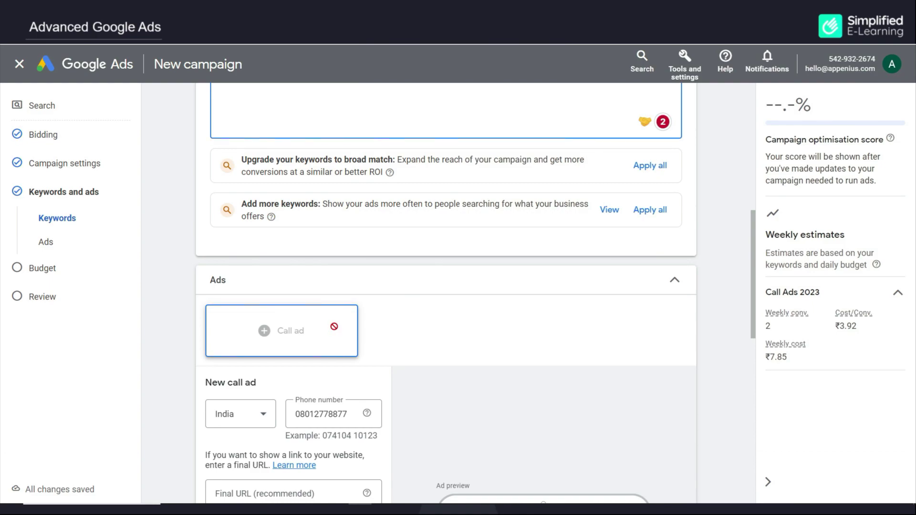
scroll(332, 245, down, 4)
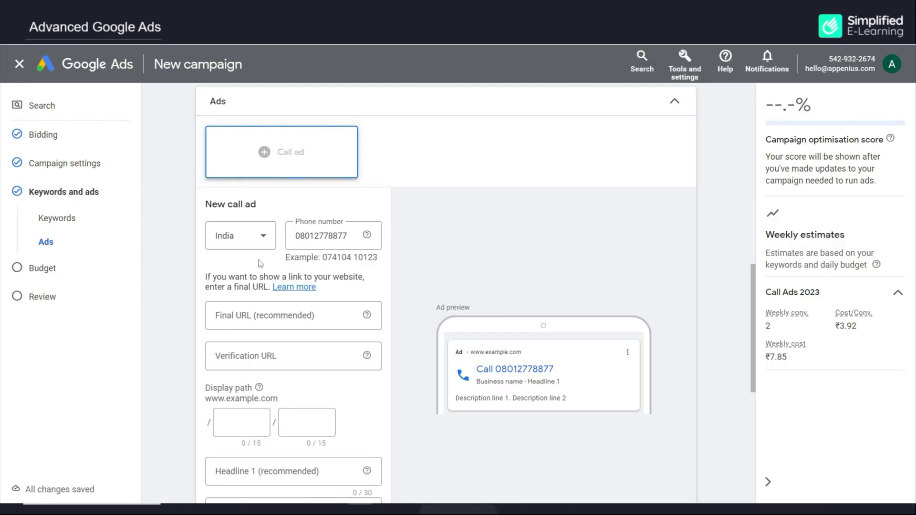
click(257, 314)
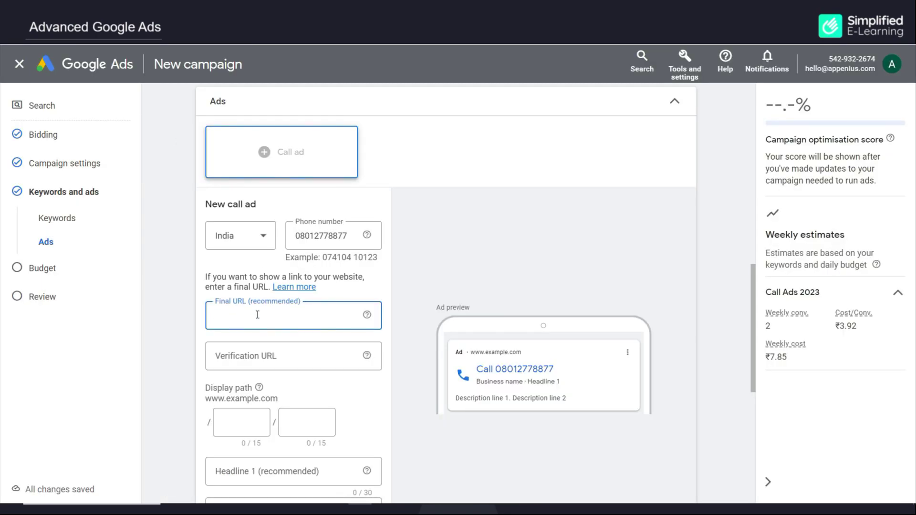
key(ctrl+v)
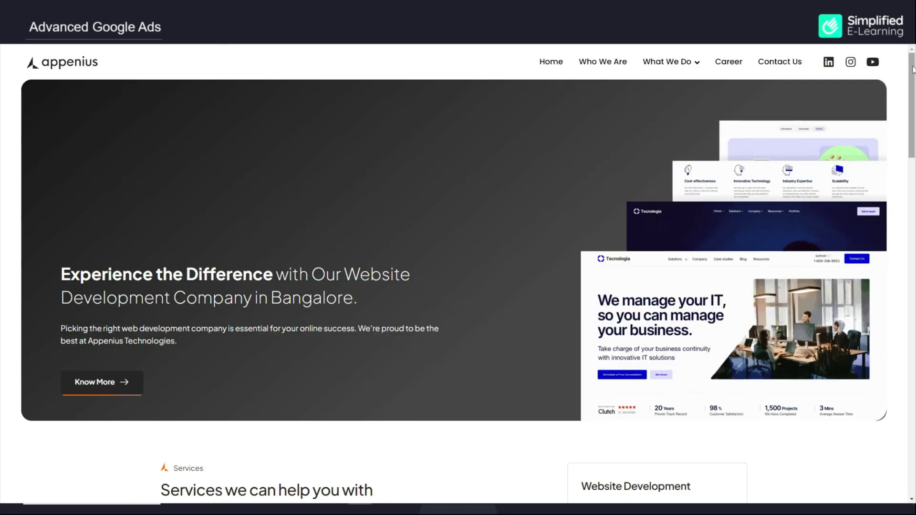
scroll(912, 69, down, 20)
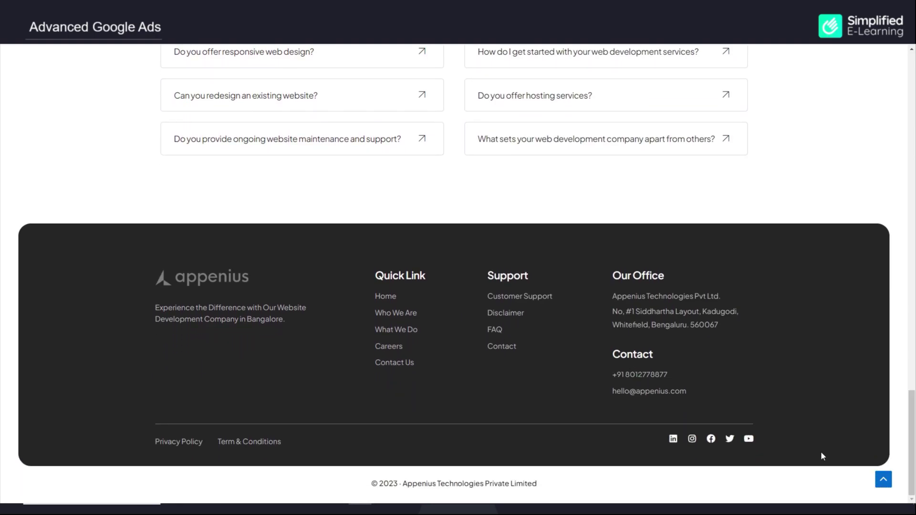
drag(912, 444, 912, 95)
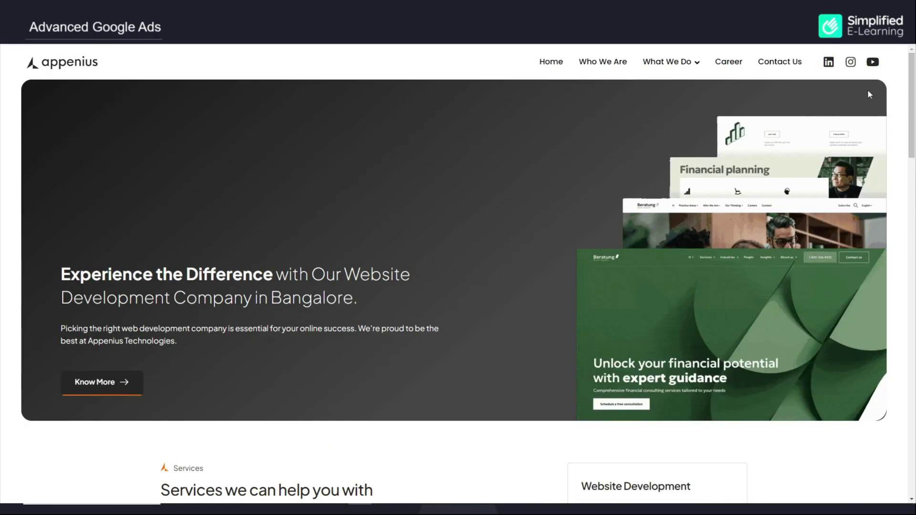
click(777, 67)
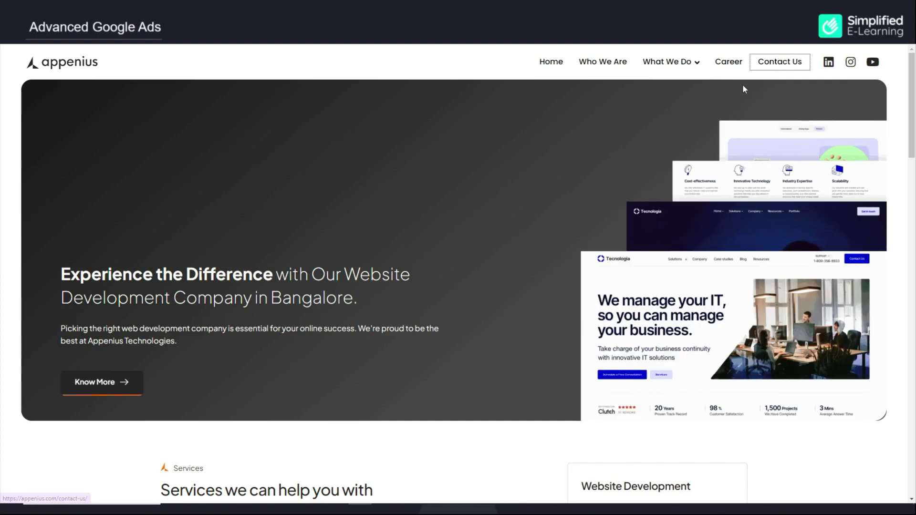
scroll(574, 193, down, 1)
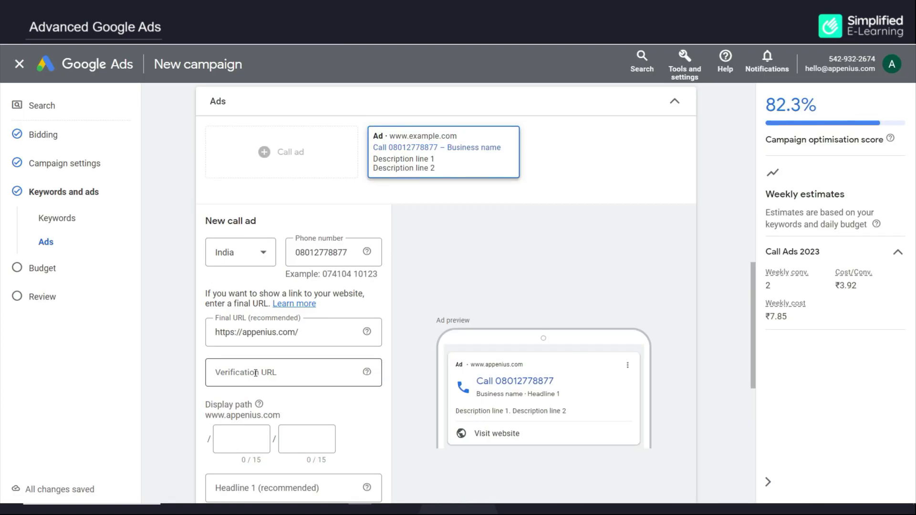
click(256, 373)
key(ctrl+v)
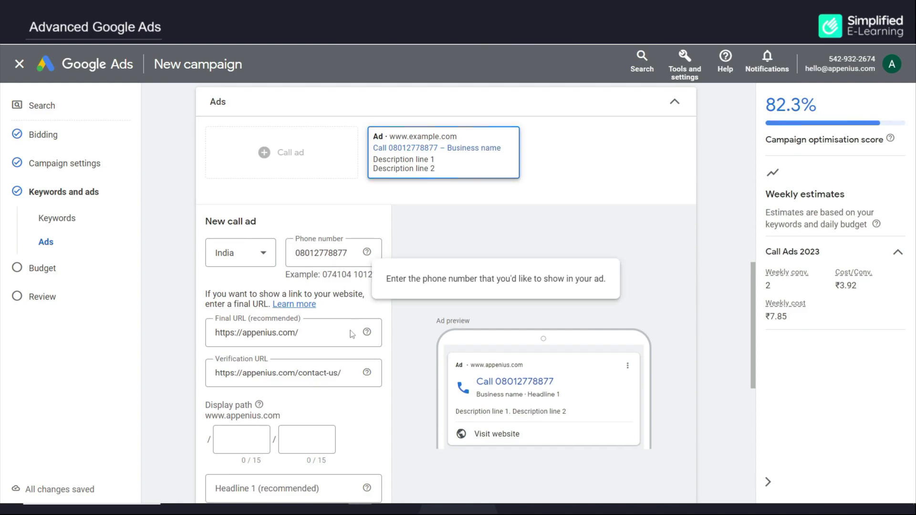
click(237, 435)
text(web)
key(Tab)
text(Development)
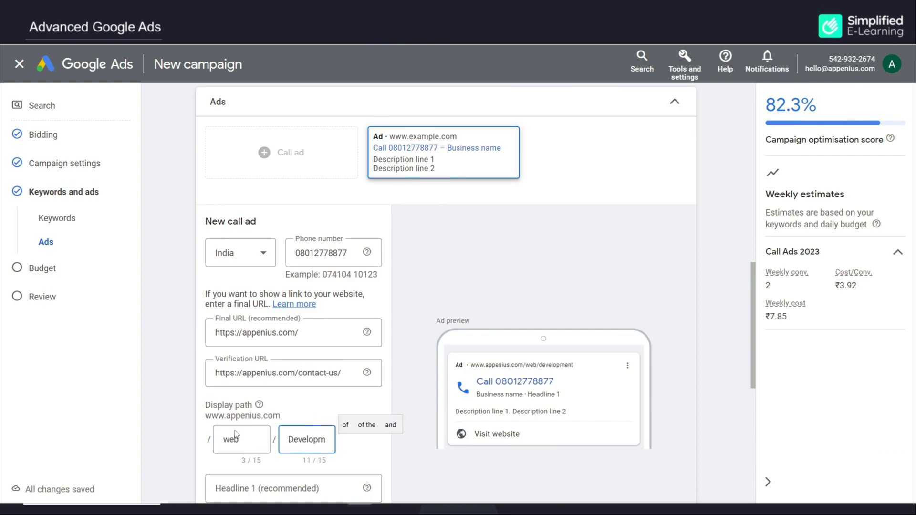
click(306, 411)
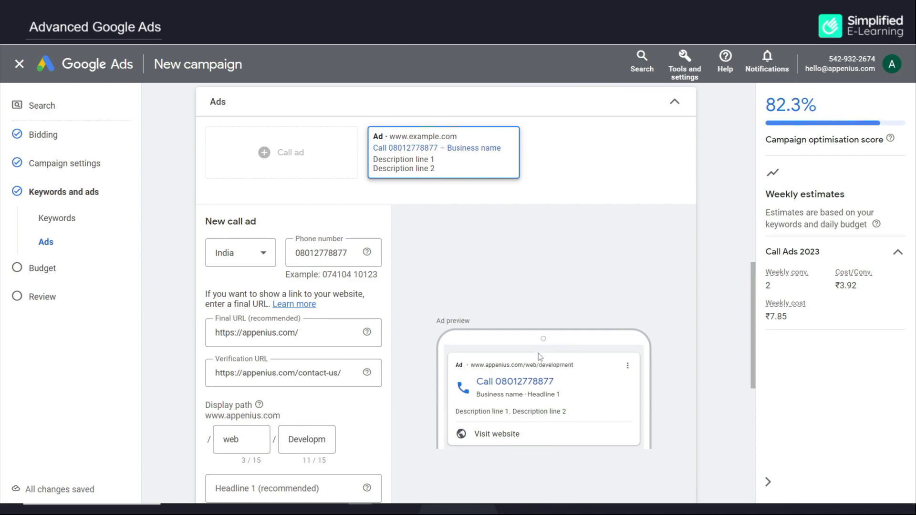
scroll(273, 387, down, 4)
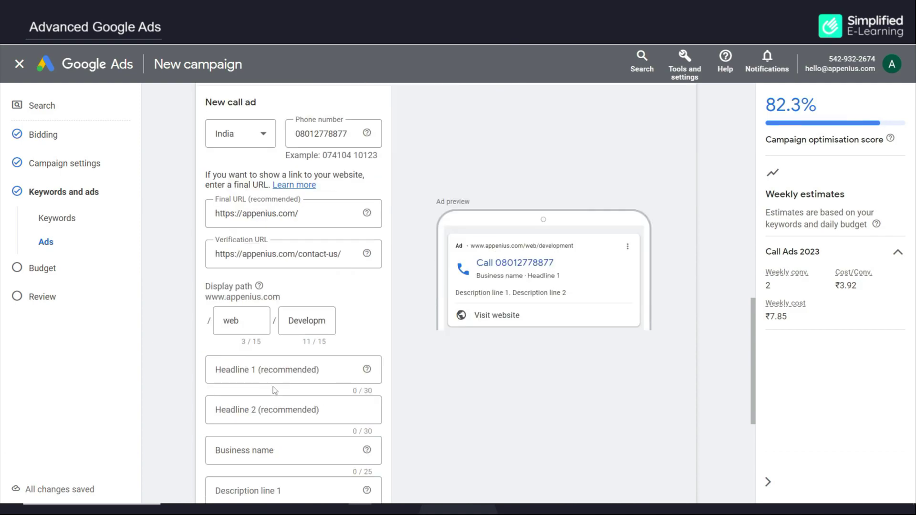
scroll(279, 379, down, 2)
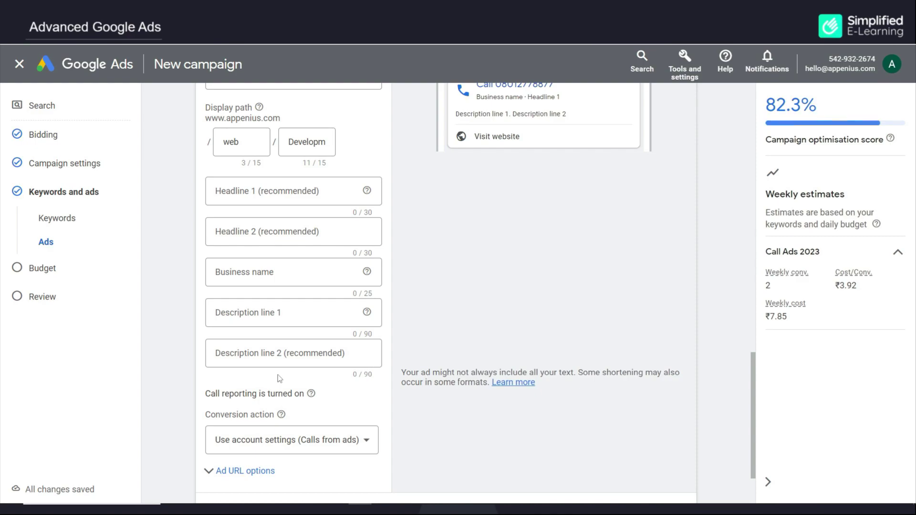
Paste the two headlines into the call ad
click(270, 202)
key(ctrl+v)
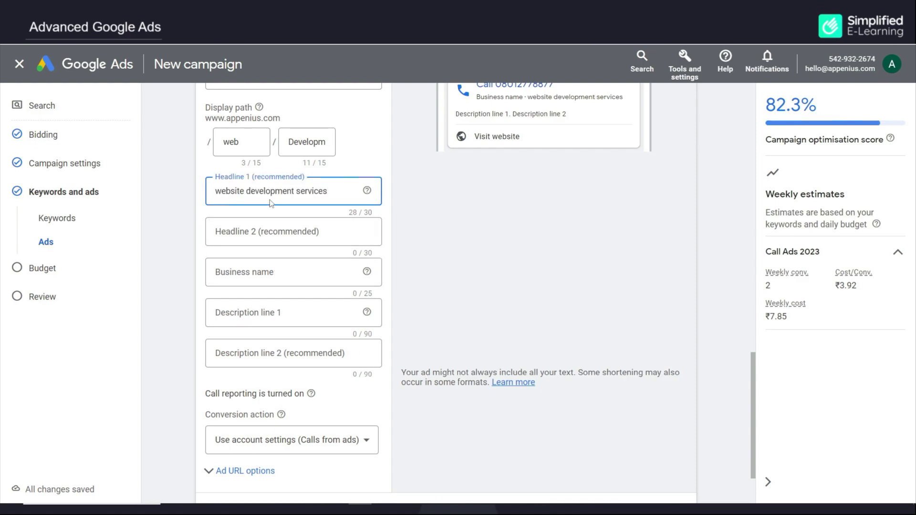
click(305, 232)
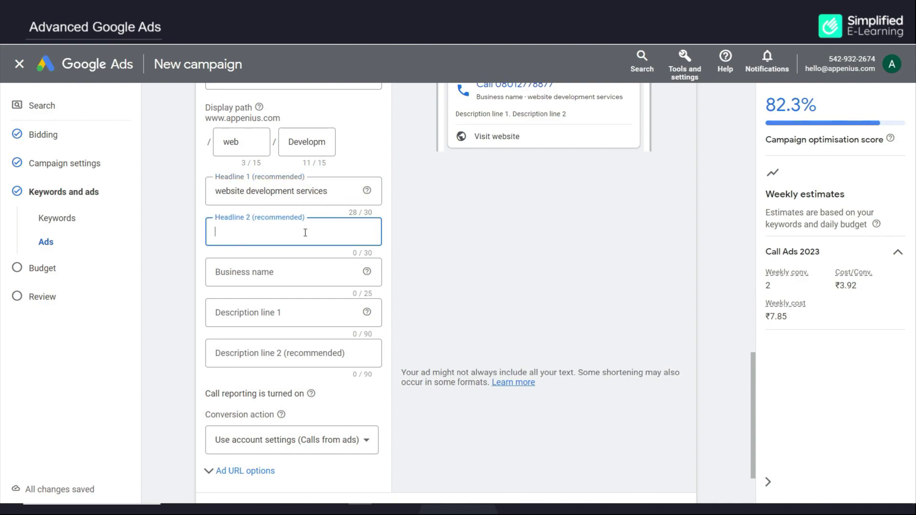
key(ctrl+v)
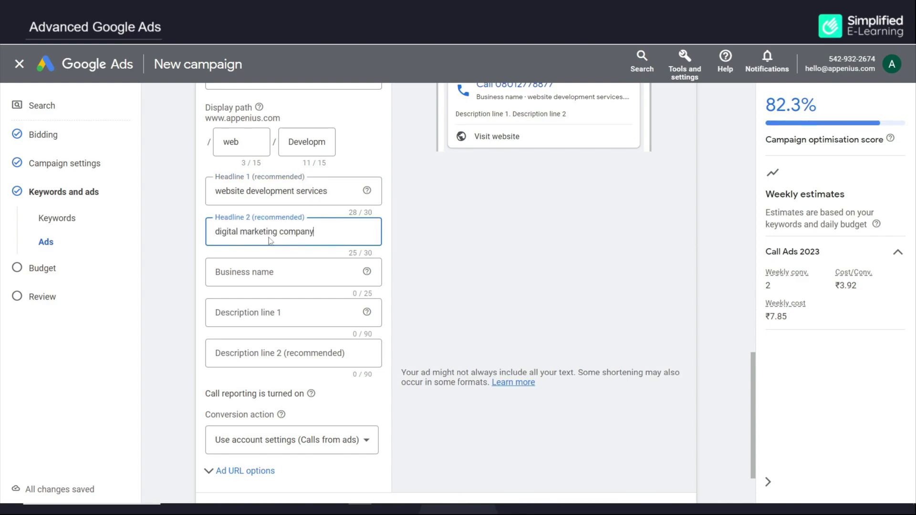
Enter business name Appenius Technologies and both Bangalore website-development description lines
click(270, 272)
key(ctrl+v)
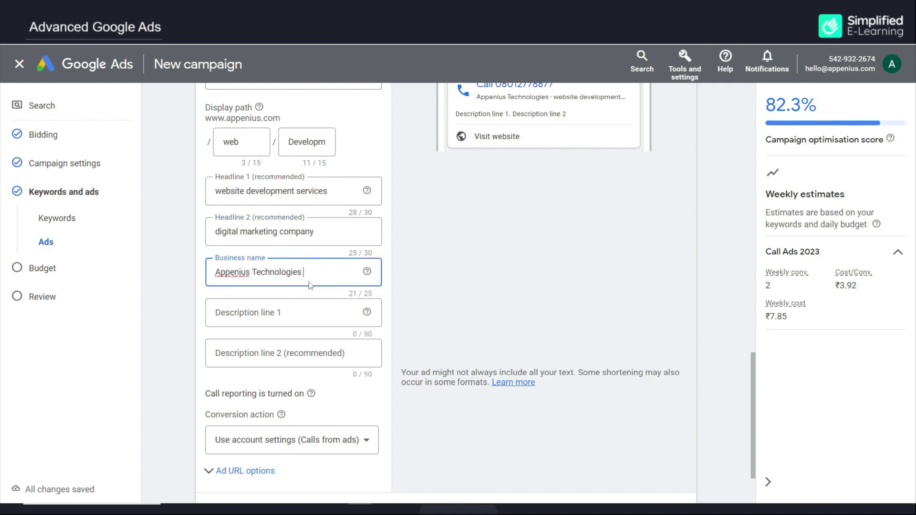
click(288, 312)
key(ctrl+v)
click(330, 363)
key(ctrl+v)
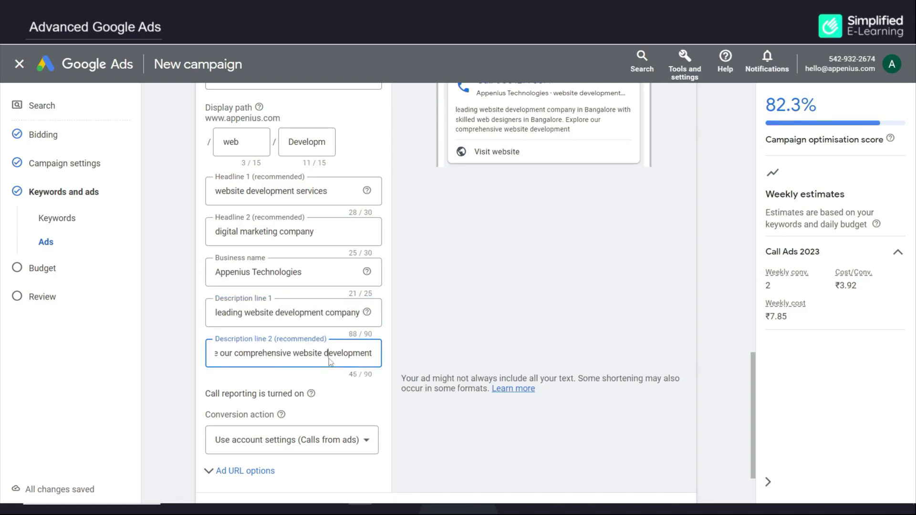
scroll(476, 307, up, 1)
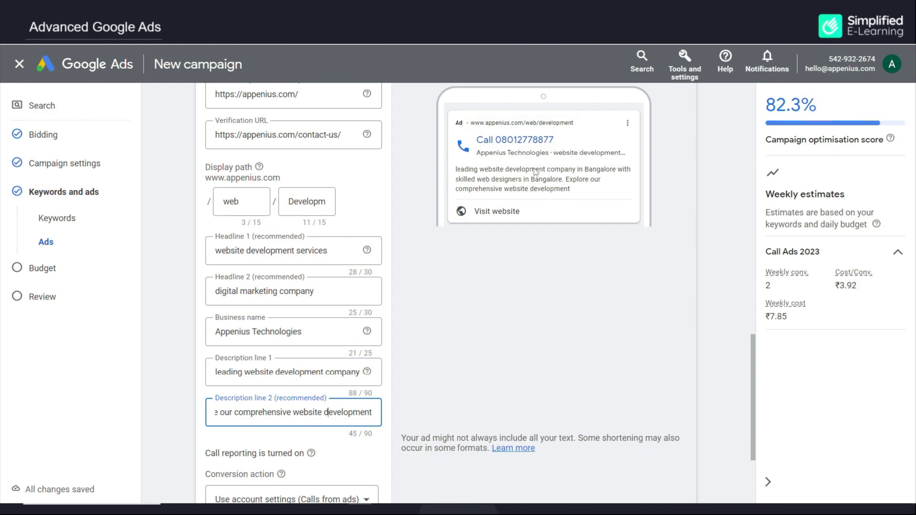
scroll(230, 376, down, 3)
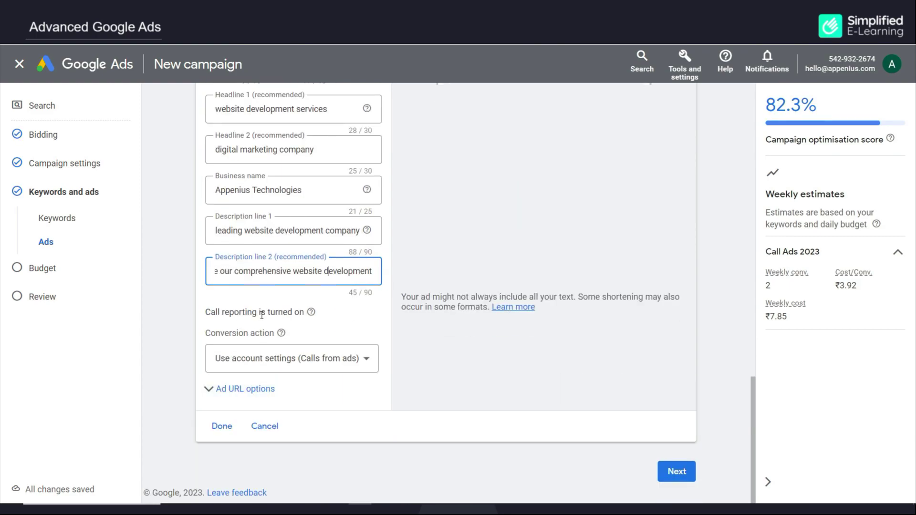
mouse_move(311, 312)
Set the call ad's conversion action to Calls from ads and finish the ad
click(351, 361)
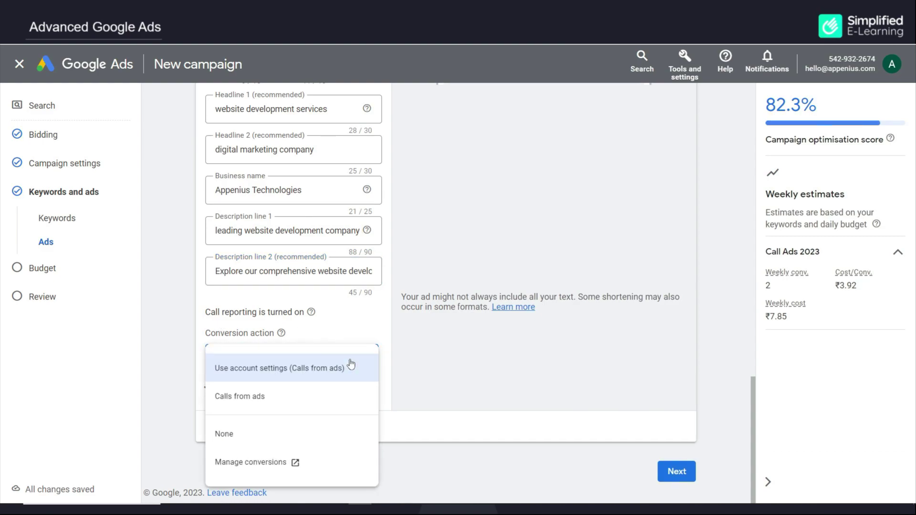
click(263, 398)
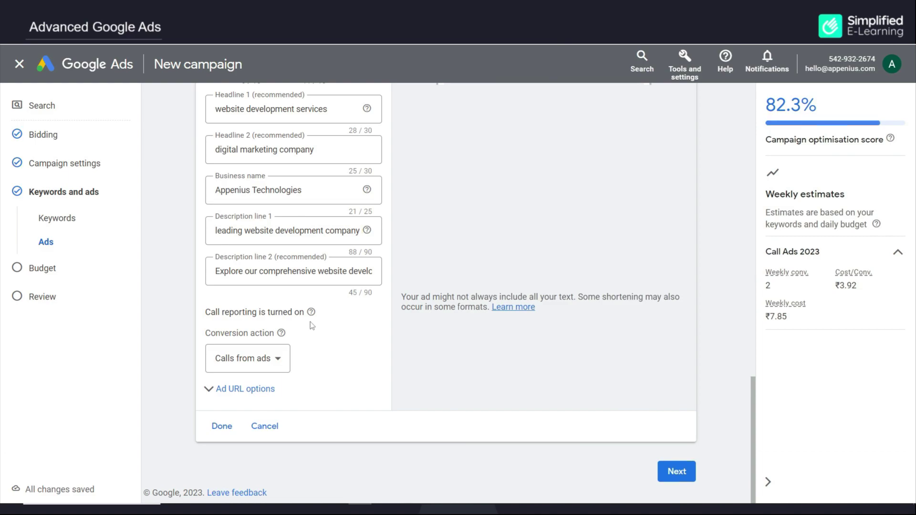
click(222, 427)
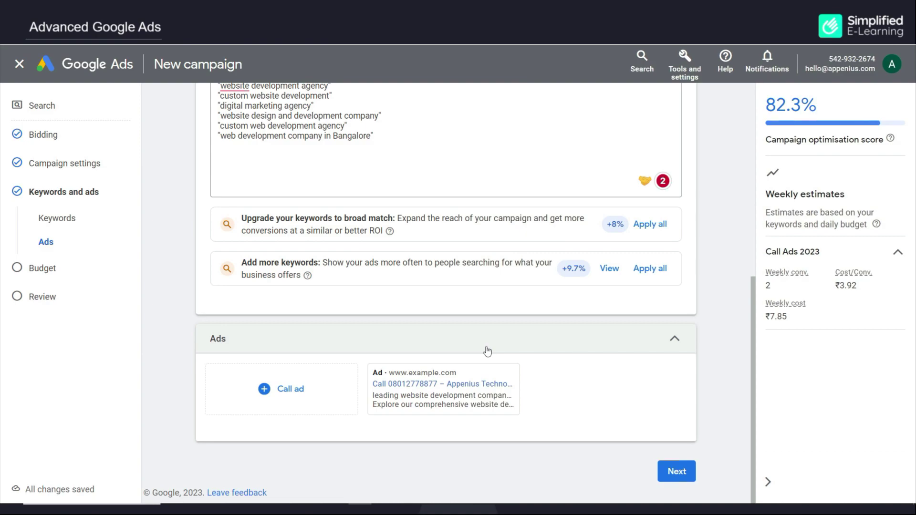
Set a custom daily budget of ₹500.00, then continue to the campaign review
click(673, 474)
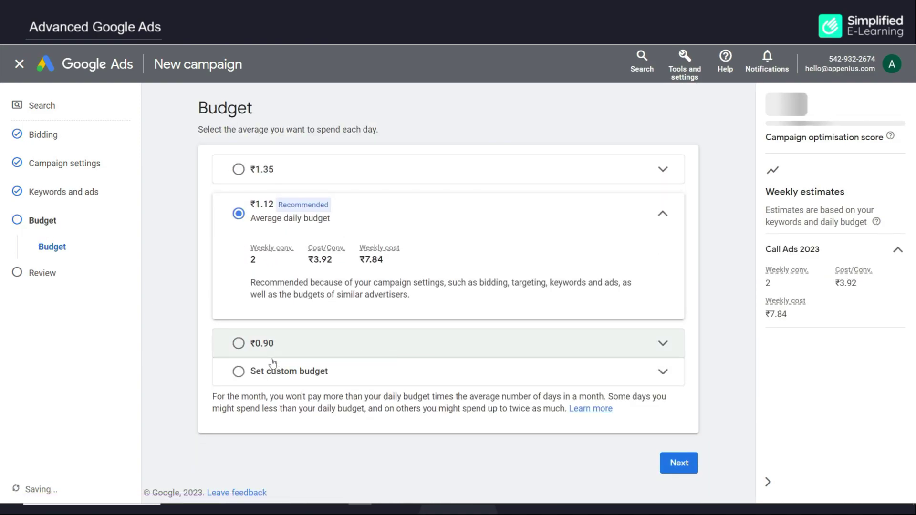
click(245, 377)
text(500)
click(386, 327)
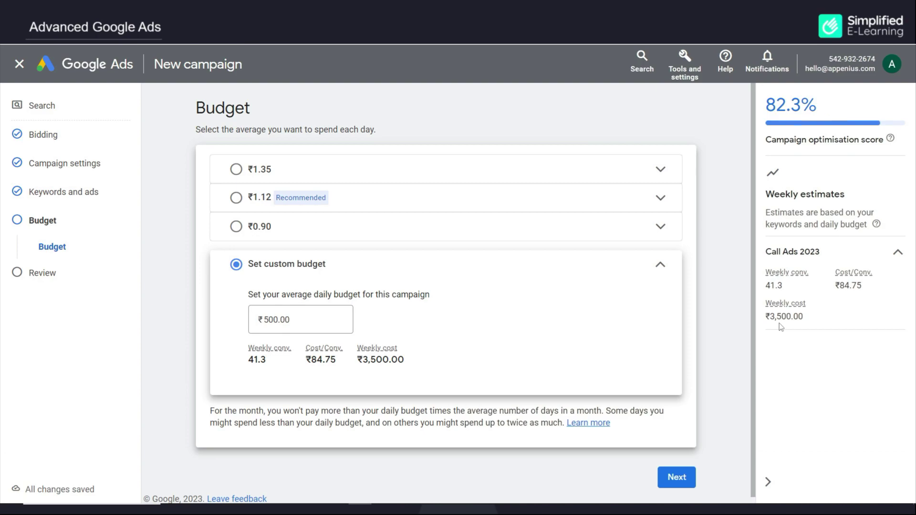
click(677, 478)
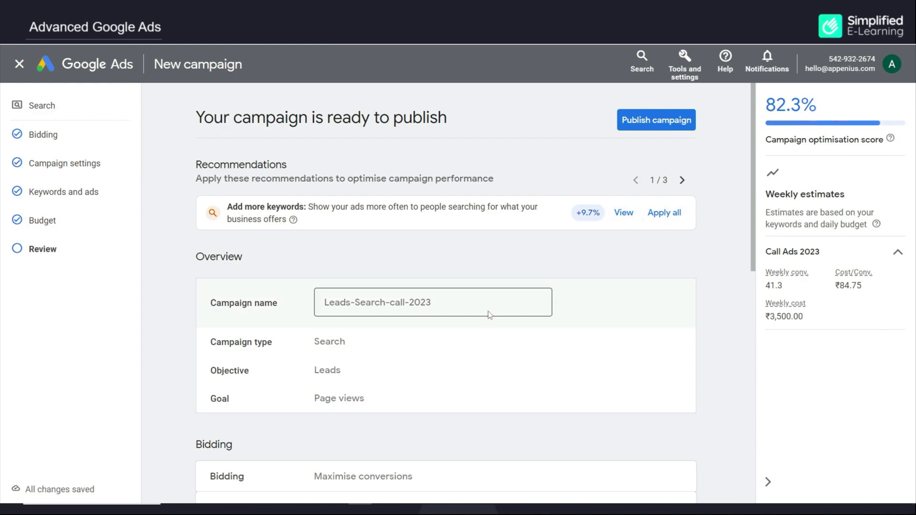
Publish the Leads-Search-call-2023 campaign from the bottom of the review page
scroll(489, 315, down, 5)
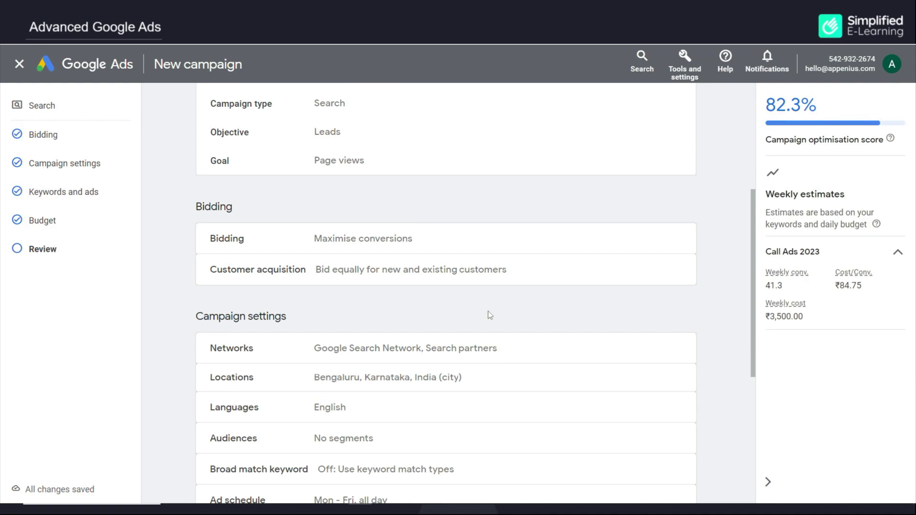
scroll(488, 311, down, 3)
scroll(488, 316, down, 3)
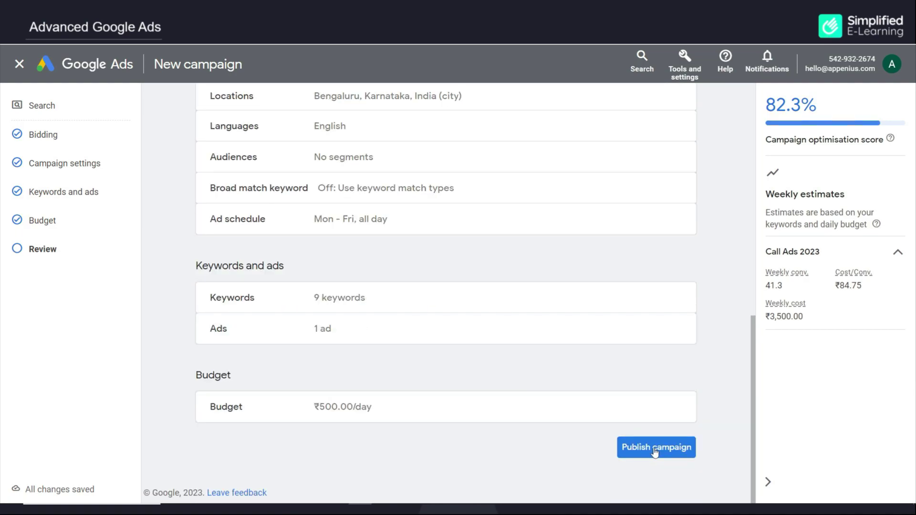
click(654, 449)
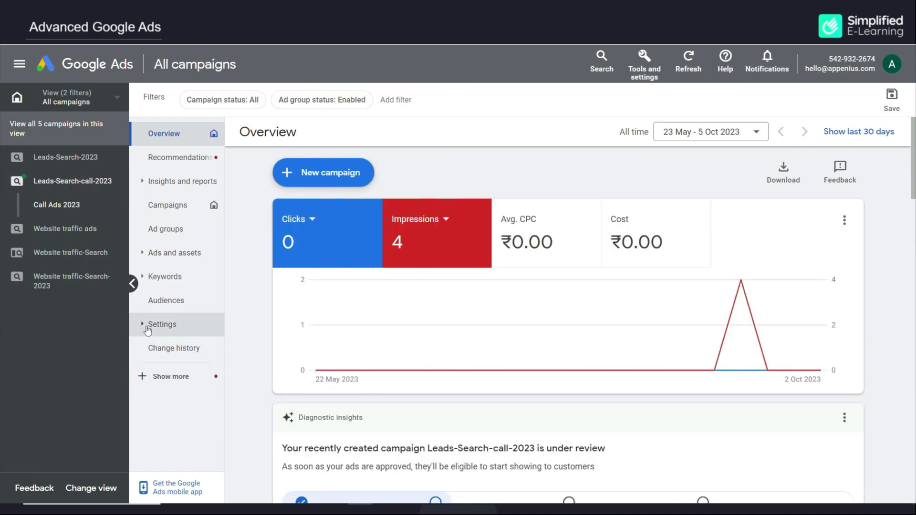
Switch Call reporting to Off in Account settings and save
click(144, 326)
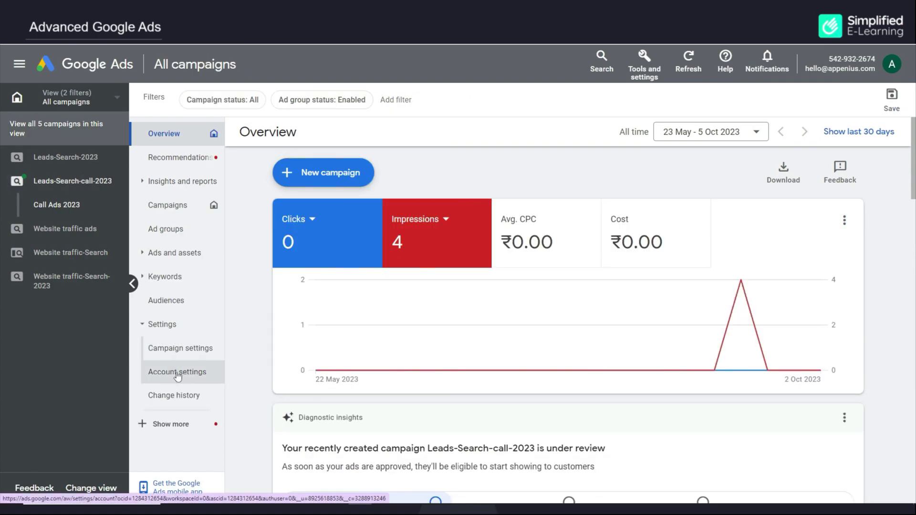
click(178, 375)
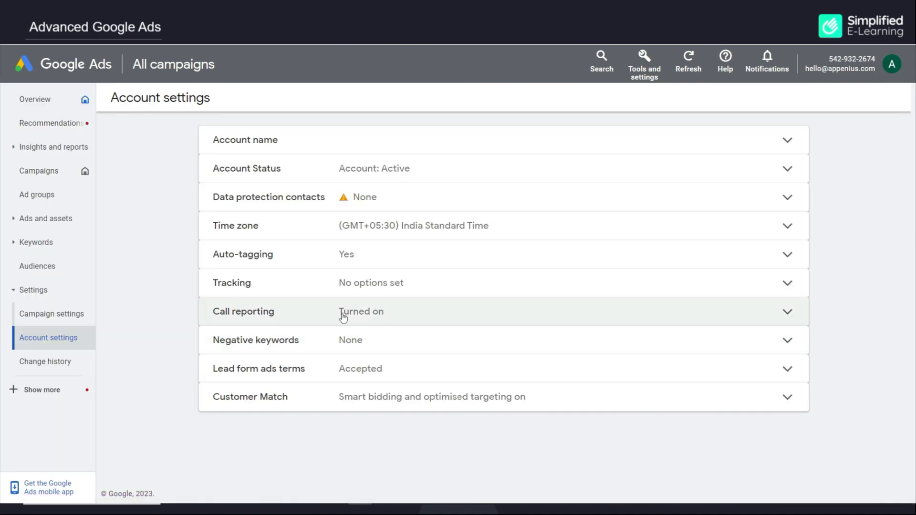
click(436, 317)
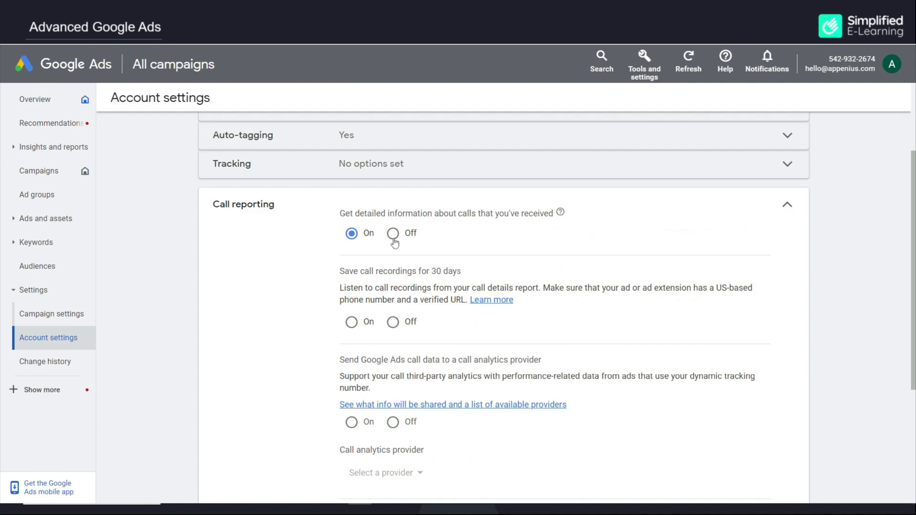
click(393, 236)
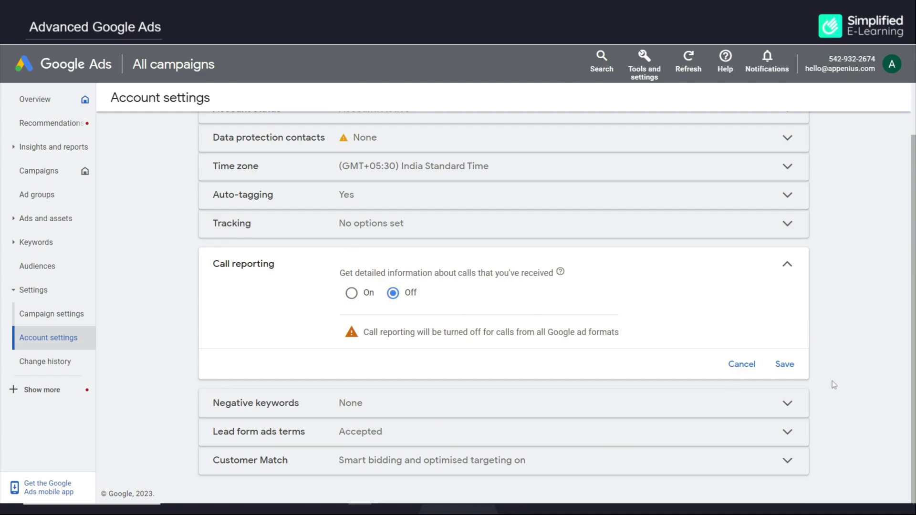
click(784, 371)
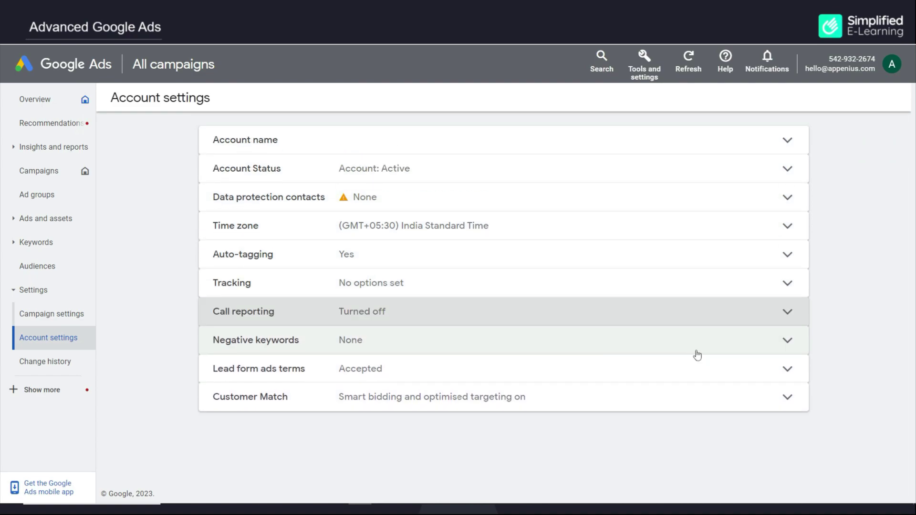